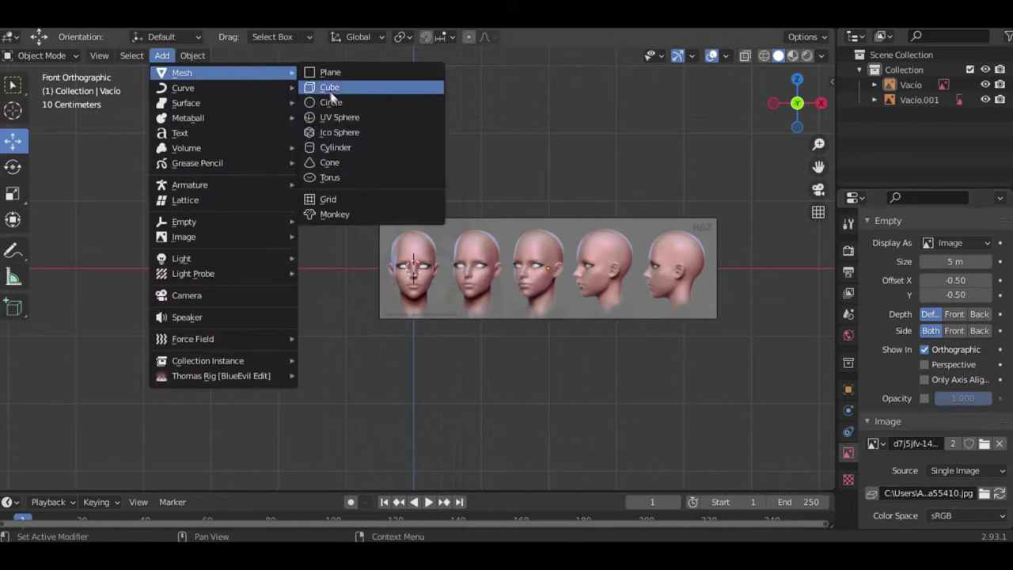
# - Add a 16-ring UV sphere and enter Edit Mode with the whole mesh selected
pyautogui.press('Return')
pyautogui.scroll(3, 316, 198)
pyautogui.click(42, 56)
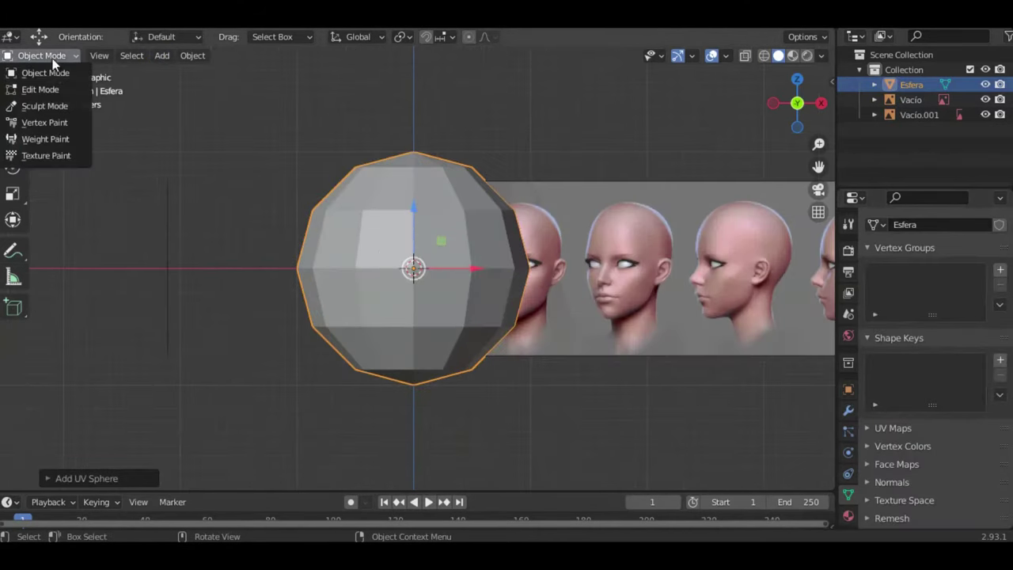
pyautogui.click(48, 89)
pyautogui.hotkey('alt', 'a')
pyautogui.hotkey('ctrl', 'l')
# - Scale the sphere down to fit the front reference head
pyautogui.press('s')
pyautogui.click(415, 190)
pyautogui.scroll(3, 415, 190)
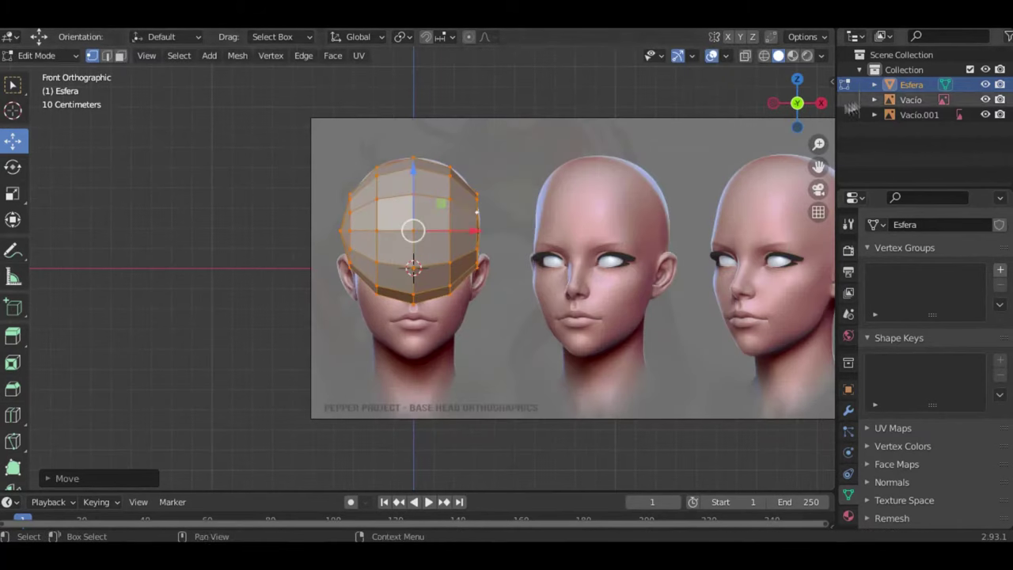
# - Delete the left half of the sphere's vertices and add a Mirror modifier
pyautogui.moveTo(238, 156); pyautogui.dragTo(416, 394)
pyautogui.press('x')
pyautogui.click(848, 410)
pyautogui.click(933, 247)
pyautogui.click(704, 420)
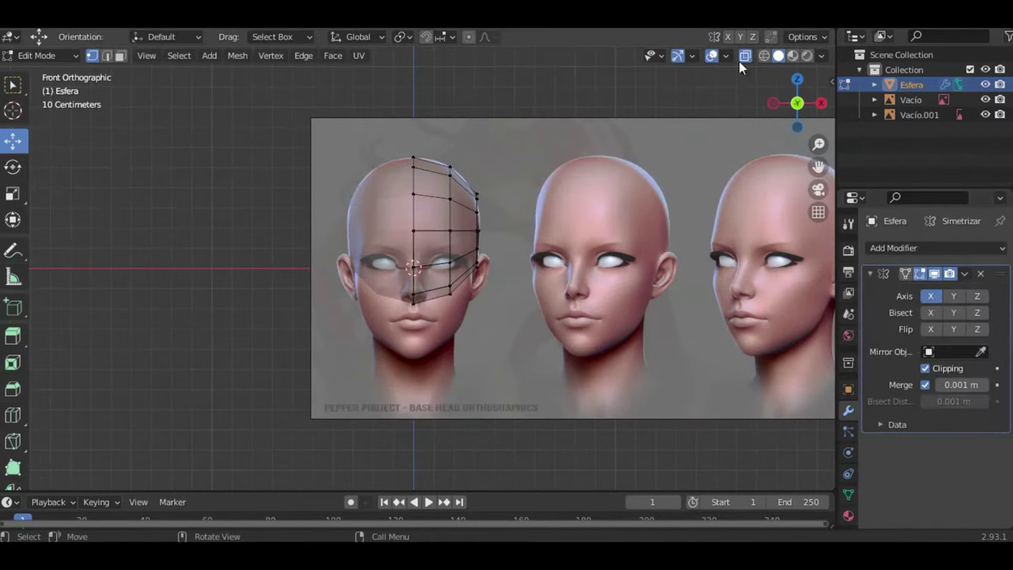
# - Move the half-sphere over the reference face using the side and front views
pyautogui.press('KP_3')
pyautogui.click(745, 56)
pyautogui.press('`')
pyautogui.press('l')
pyautogui.moveTo(413, 229)
pyautogui.mouseDown()
pyautogui.moveTo(425, 230)
pyautogui.moveTo(439, 175)
pyautogui.mouseUp()
pyautogui.click(439, 185)
pyautogui.press('KP_1')
pyautogui.click(744, 57)
# - Stretch the mesh along X in X-ray to fit the front reference head
pyautogui.press('g')
pyautogui.press('x')
pyautogui.click(517, 233)
pyautogui.hotkey('alt', 'z')
pyautogui.press('g')
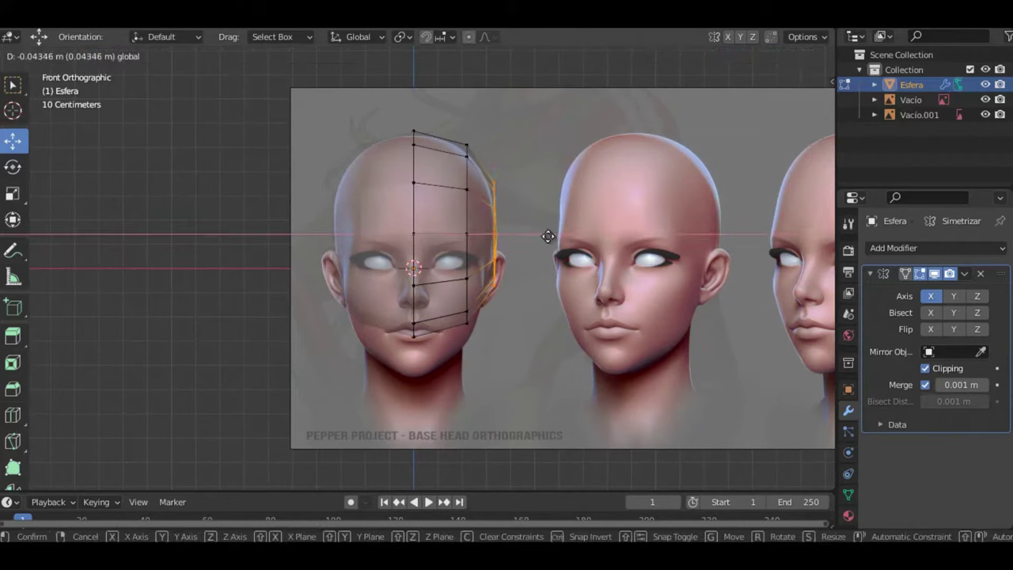
# - In face select mode, pull the lower jaw face down to the chin in side view
pyautogui.click(549, 235)
pyautogui.hotkey('alt', 'z')
pyautogui.press('KP_3')
pyautogui.press('3')
pyautogui.hotkey('alt', 'a')
pyautogui.click(356, 316)
pyautogui.scroll(2, 355, 317)
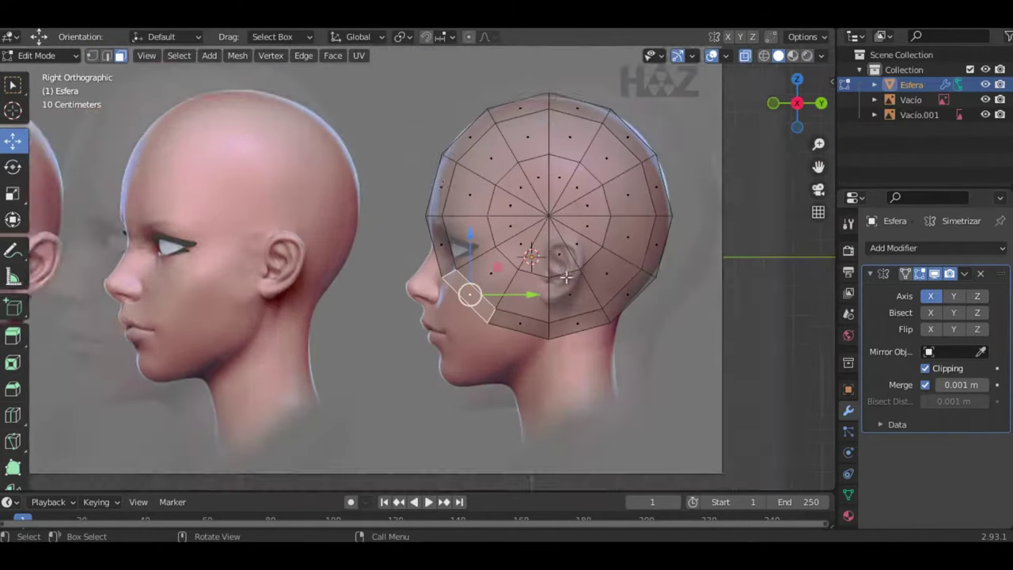
pyautogui.press('g')
pyautogui.click(459, 402)
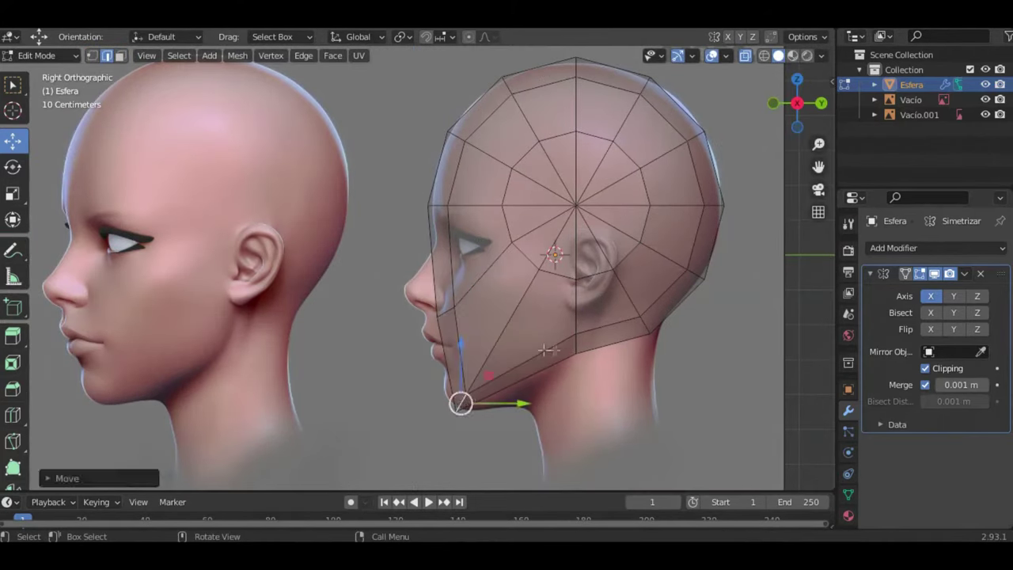
# - Move the back jaw edge vertically along Z, then inward in front view
pyautogui.click(646, 347)
pyautogui.press('g')
pyautogui.press('z')
pyautogui.click(655, 295)
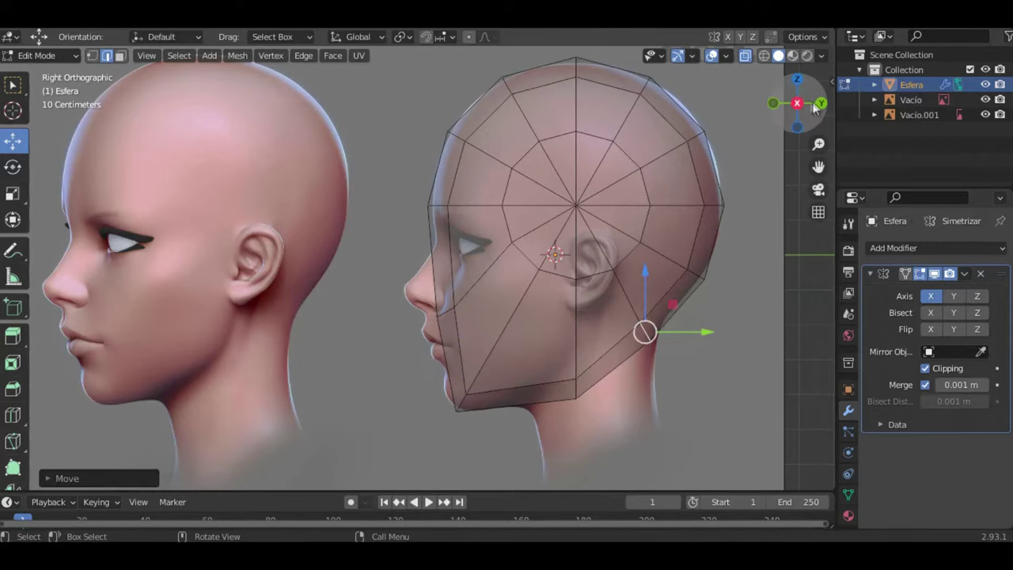
pyautogui.press('KP_1')
pyautogui.press('g')
# - Subdivide the selected jaw edges
pyautogui.click(451, 351)
pyautogui.rightClick(413, 359)
pyautogui.click(349, 88)
pyautogui.click(76, 352)
pyautogui.rightClick(373, 86)
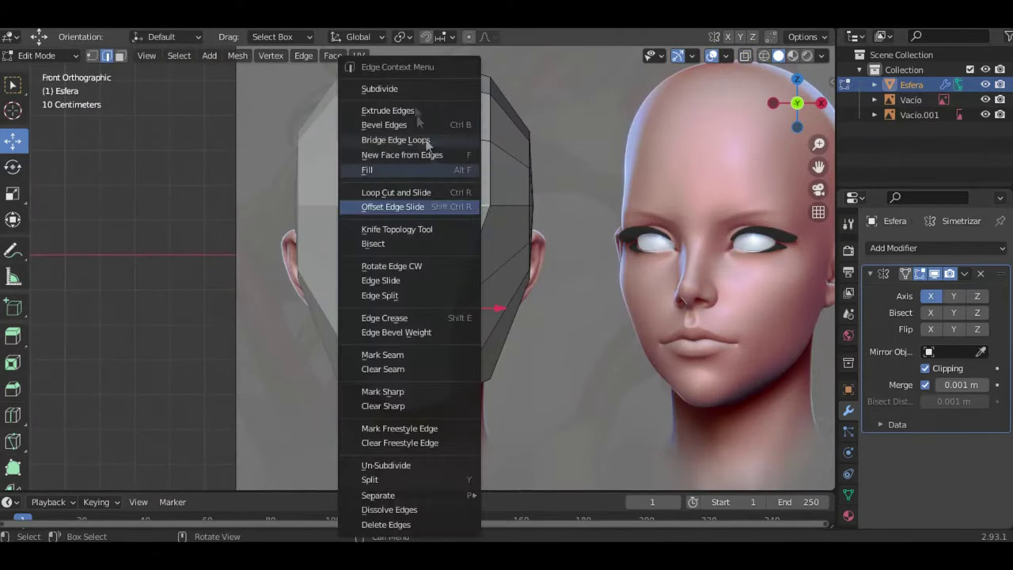
# - Pull the nose vertex onto the side reference profile using X-ray
pyautogui.click(396, 228)
pyautogui.scroll(1, 482, 389)
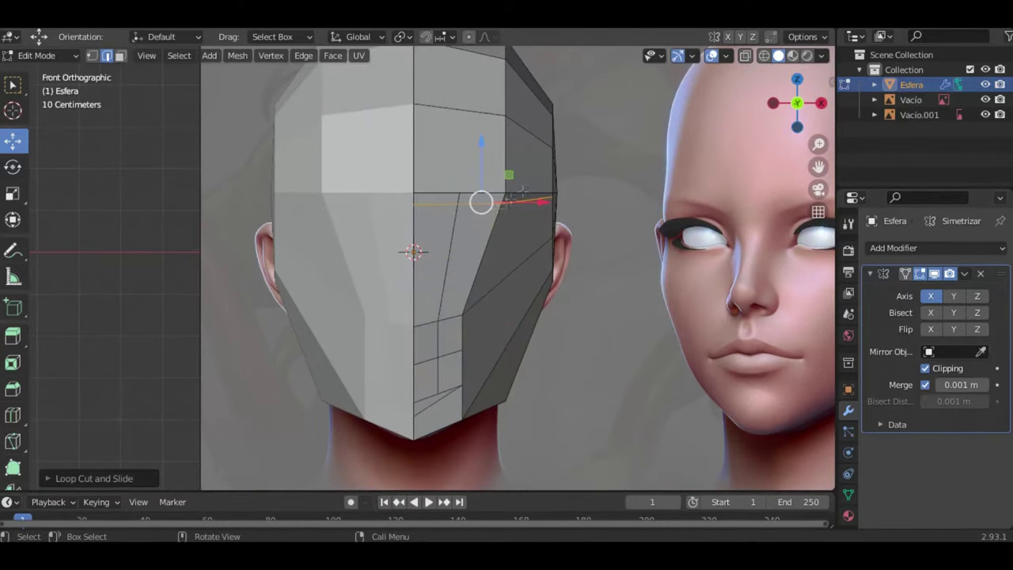
pyautogui.click(820, 103)
pyautogui.moveTo(525, 232); pyautogui.dragTo(475, 283)
pyautogui.hotkey('alt', 'z')
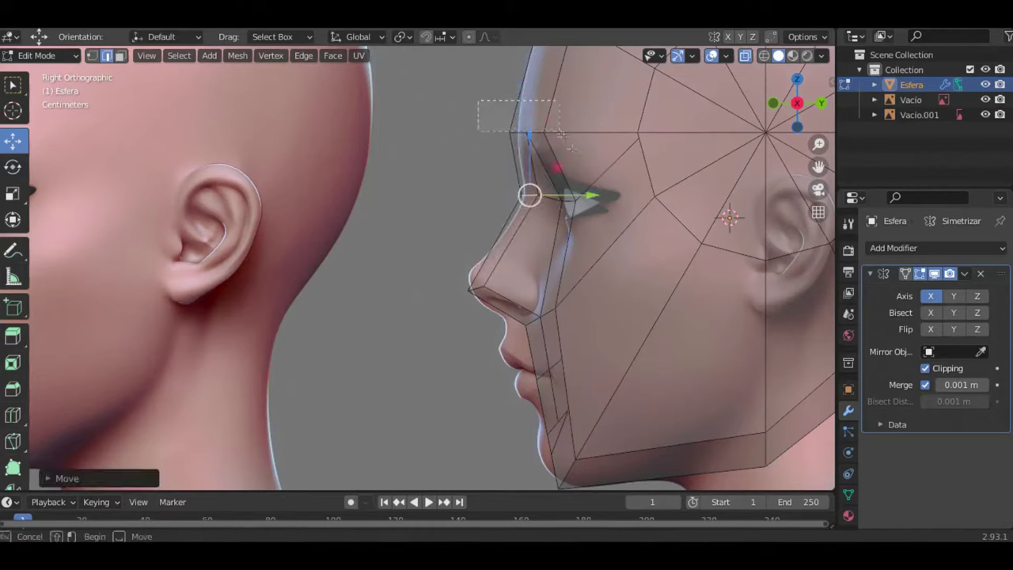
pyautogui.press('g')
pyautogui.click(584, 107)
pyautogui.scroll(-3, 584, 107)
pyautogui.click(554, 88)
pyautogui.scroll(-2, 566, 105)
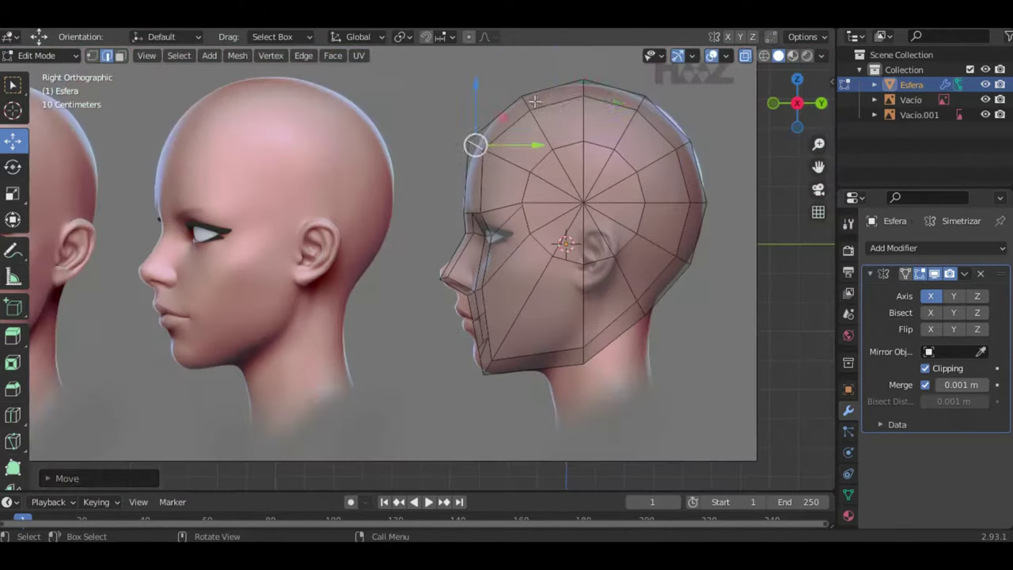
pyautogui.scroll(2, 525, 89)
# - In front view, shift the nose vertices toward the centre line
pyautogui.press('1')
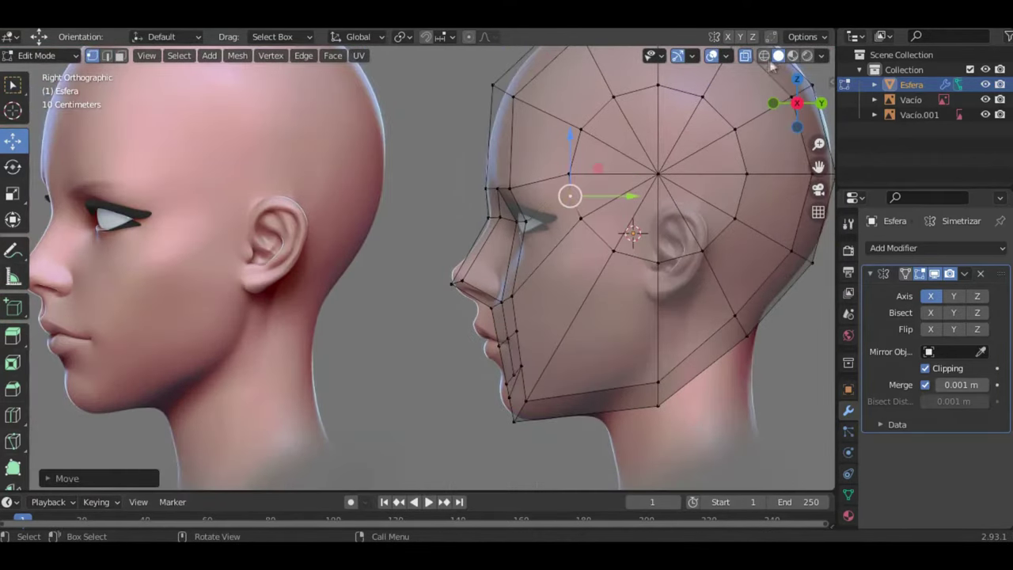
pyautogui.hotkey('alt', 'z')
pyautogui.click(784, 101)
pyautogui.moveTo(783, 100); pyautogui.dragTo(791, 111)
pyautogui.press('1')
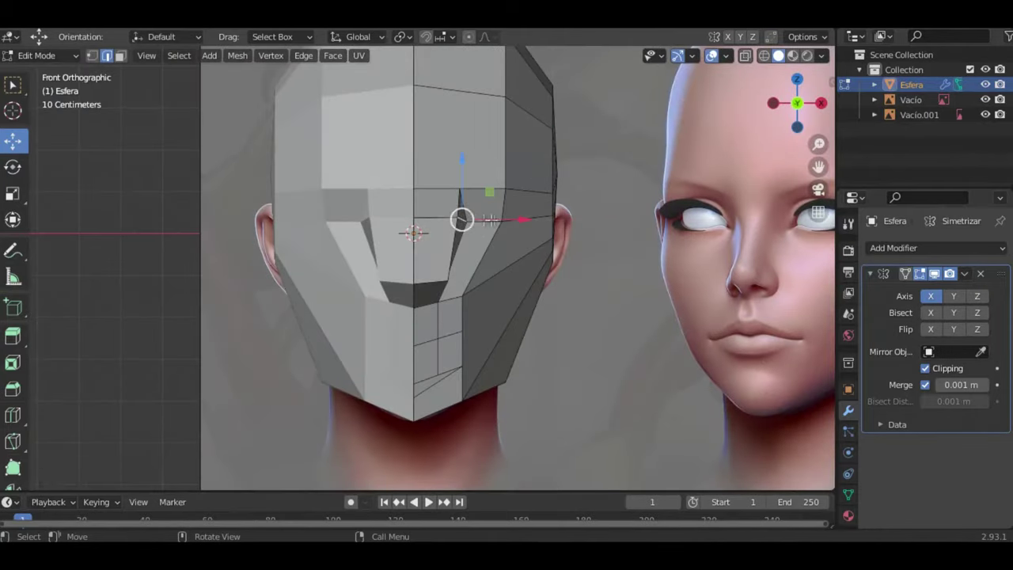
pyautogui.moveTo(459, 219); pyautogui.dragTo(431, 218)
pyautogui.click(447, 281)
pyautogui.moveTo(447, 281); pyautogui.dragTo(425, 281)
pyautogui.scroll(2, 425, 281)
# - Place the lip vertex in side view and rotate the lip to match the reference
pyautogui.click(745, 55)
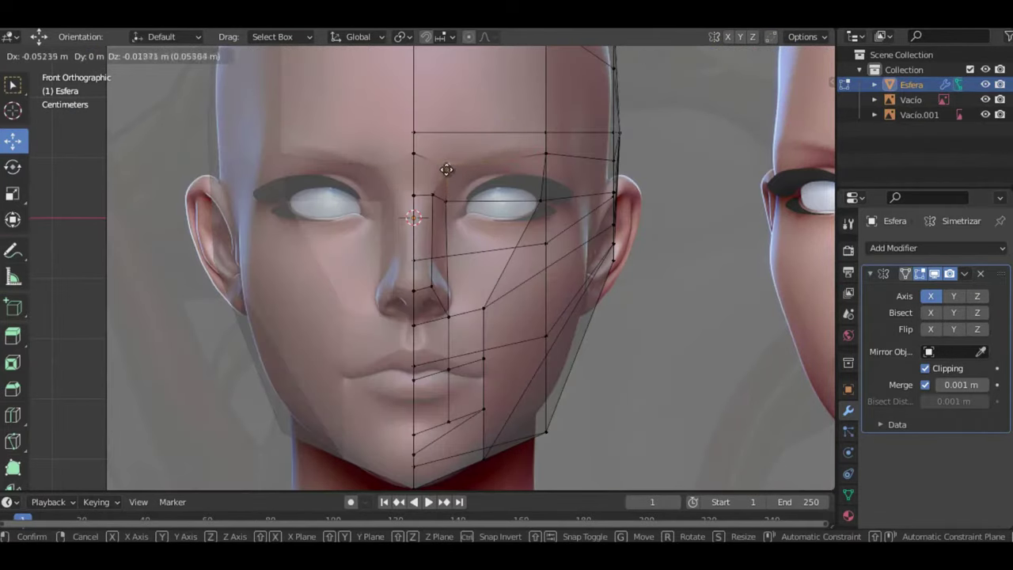
pyautogui.scroll(-4, 744, 88)
pyautogui.click(745, 55)
pyautogui.scroll(3, 475, 238)
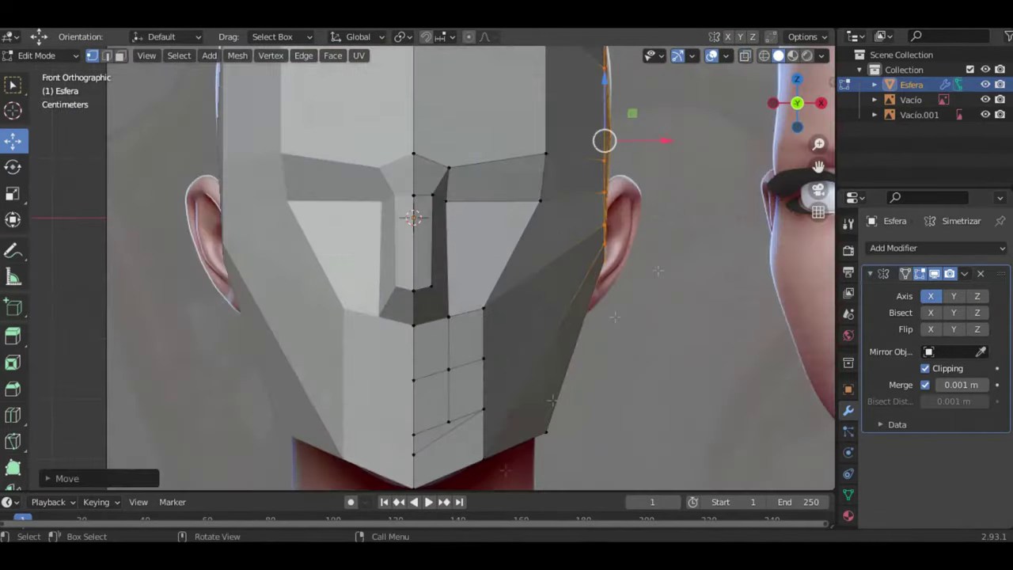
pyautogui.press('3')
pyautogui.press('g')
pyautogui.click(625, 414)
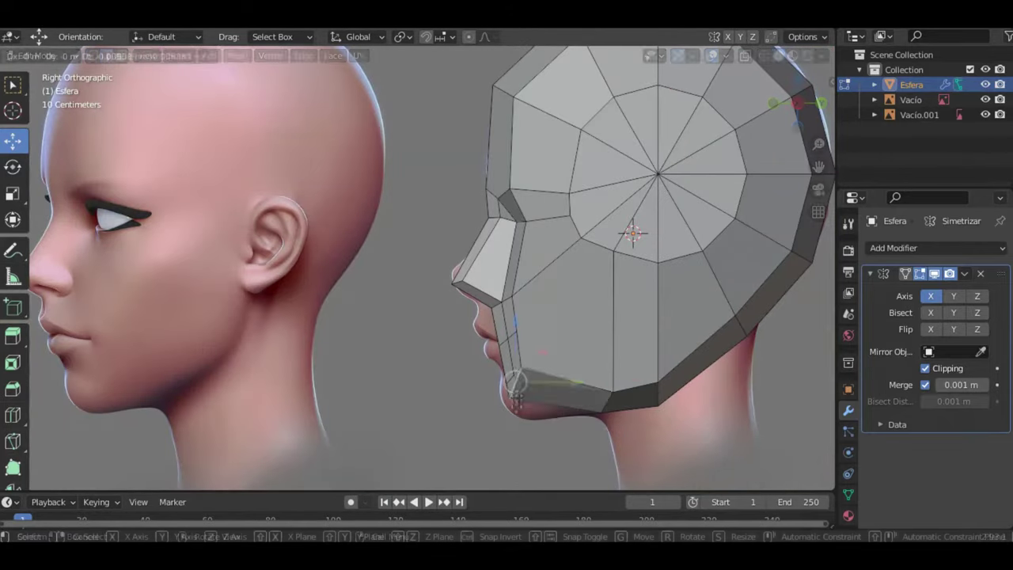
pyautogui.scroll(2, 521, 356)
pyautogui.click(595, 364)
pyautogui.press('1')
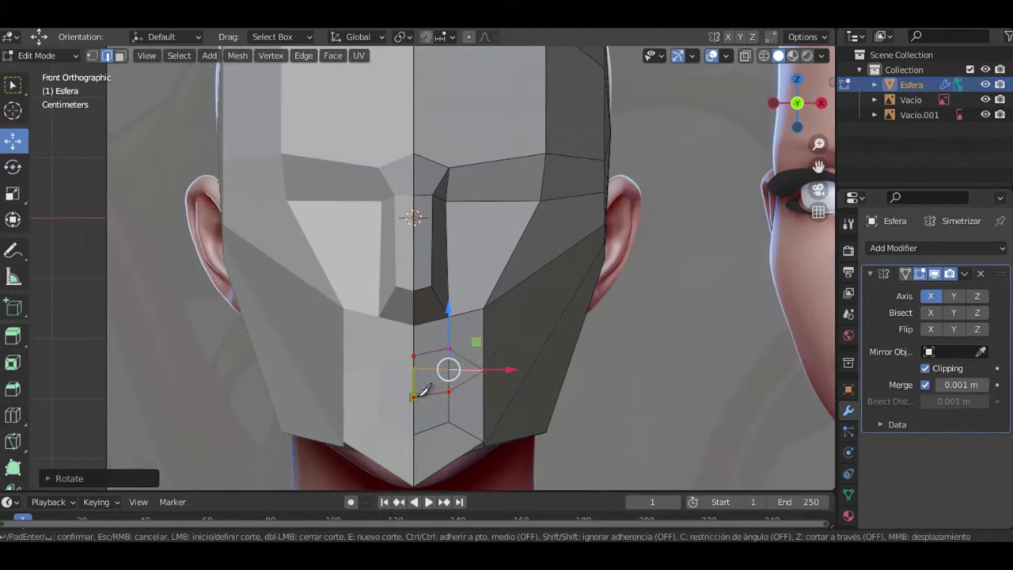
# - Commit the knife cut across the chin and move the side-of-face edge outward along X
pyautogui.press('Return')
pyautogui.scroll(-2, 436, 369)
pyautogui.click(562, 204)
pyautogui.press('g')
pyautogui.press('x')
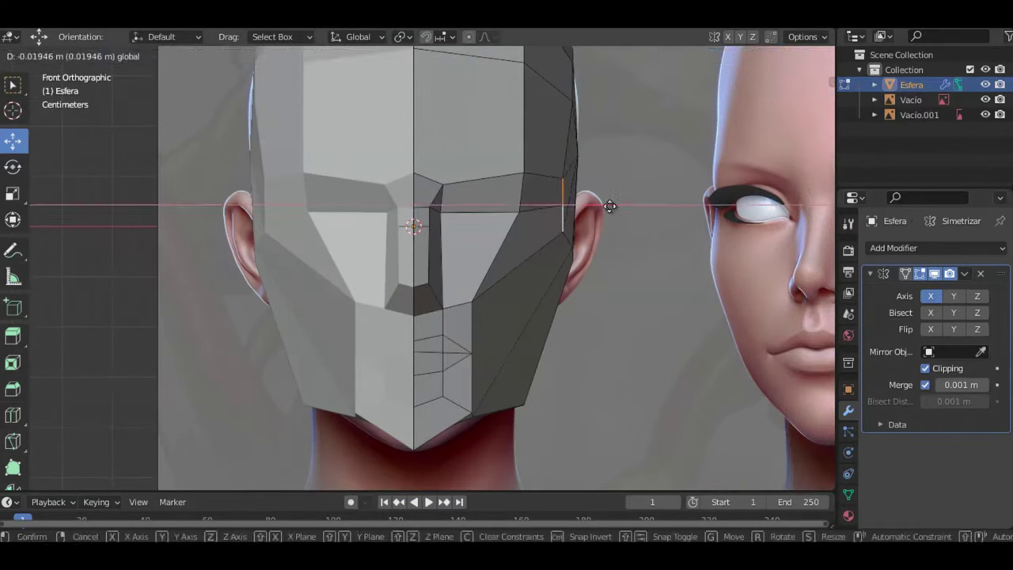
pyautogui.click(609, 206)
pyautogui.click(745, 55)
pyautogui.scroll(2, 583, 118)
# - Move a chin vertex onto the jawline of the front reference
pyautogui.click(509, 359)
pyautogui.press('g')
pyautogui.click(605, 253)
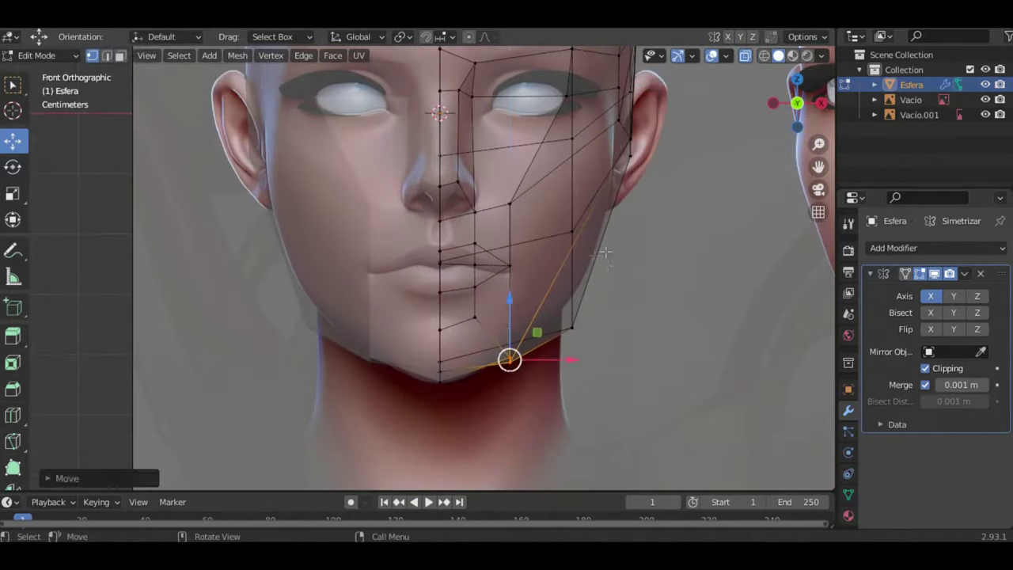
pyautogui.hotkey('alt', 'z')
pyautogui.moveTo(606, 253); pyautogui.dragTo(617, 158, button='middle')
# - Adjust a lip vertex in side view to follow the reference profile
pyautogui.press('3')
pyautogui.press('g')
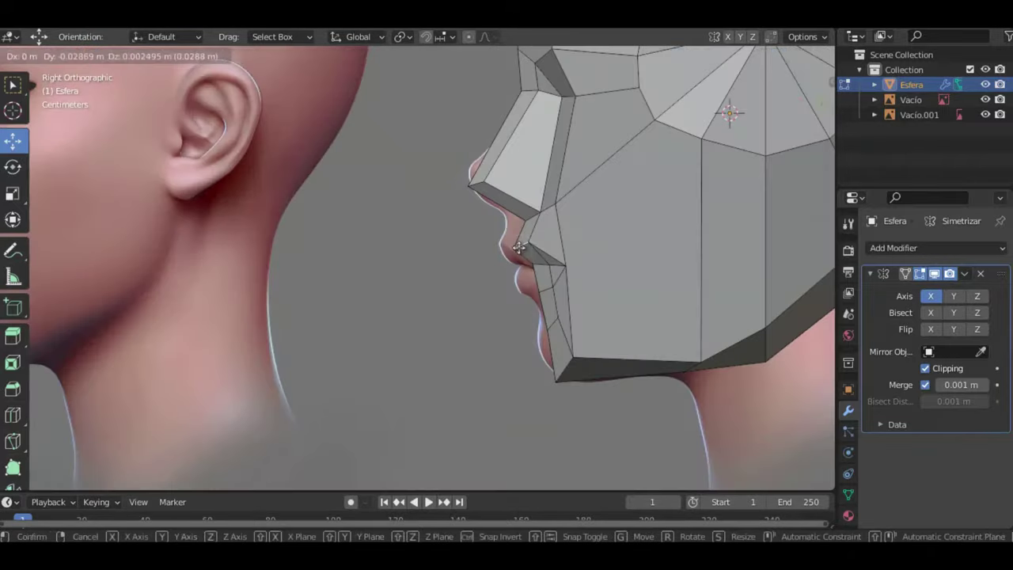
pyautogui.press('g')
pyautogui.click(663, 162)
pyautogui.moveTo(663, 162); pyautogui.dragTo(682, 190, button='middle')
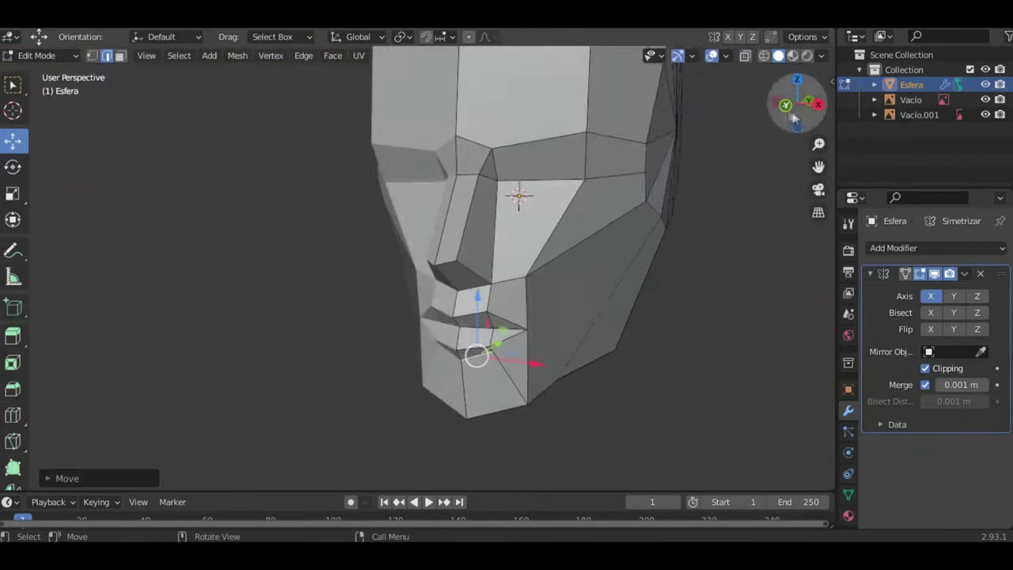
pyautogui.press('5')
# - Select a chin vertex and check it against the side reference in X-ray
pyautogui.click(487, 441)
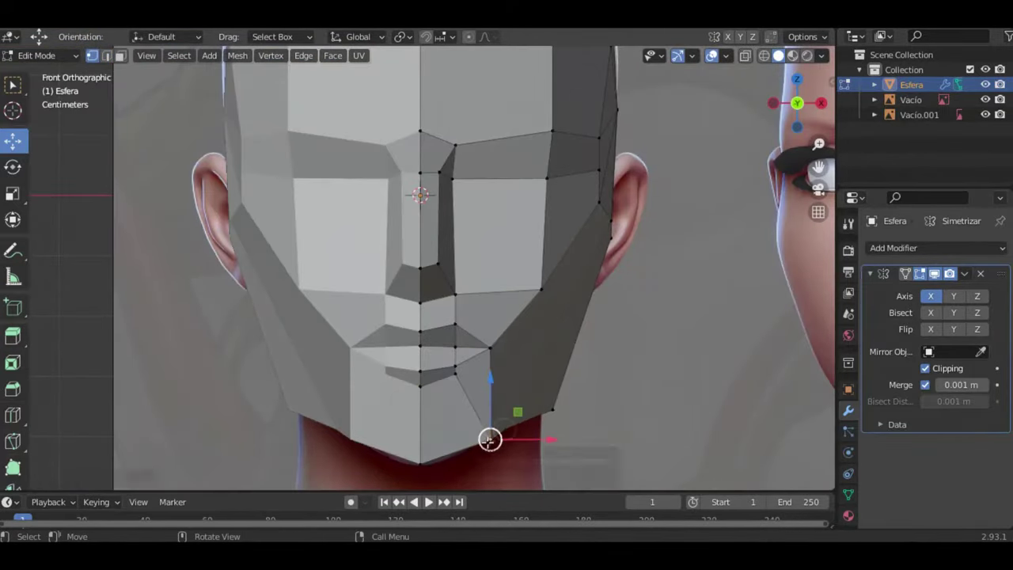
pyautogui.hotkey('alt', 'z')
pyautogui.moveTo(420, 445); pyautogui.dragTo(474, 428, button='middle')
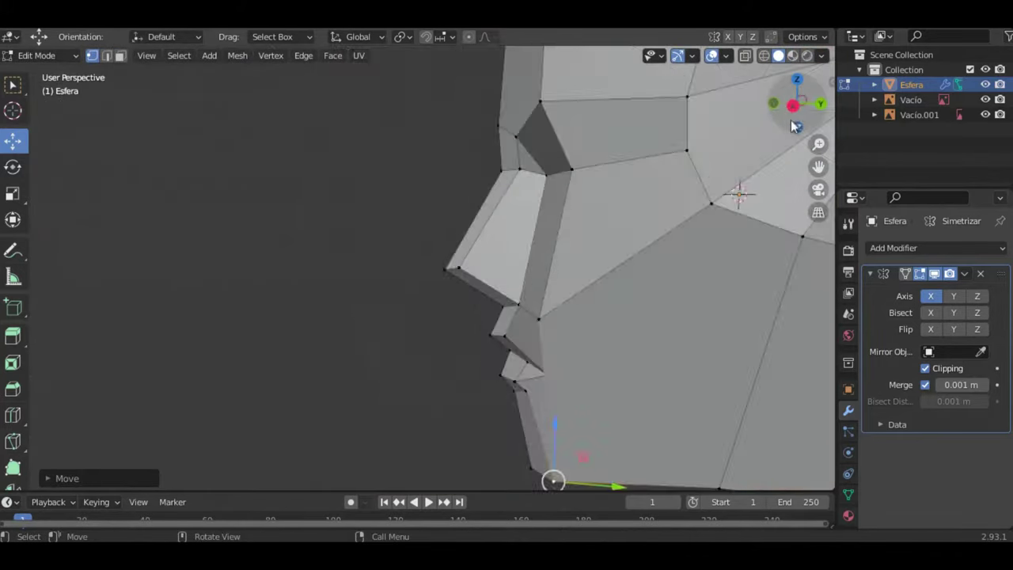
pyautogui.press('3')
pyautogui.hotkey('alt', 'z')
pyautogui.moveTo(443, 317); pyautogui.dragTo(536, 323, button='middle')
# - Knife-cut new edges into the face and reposition a vertex in side view
pyautogui.press('k')
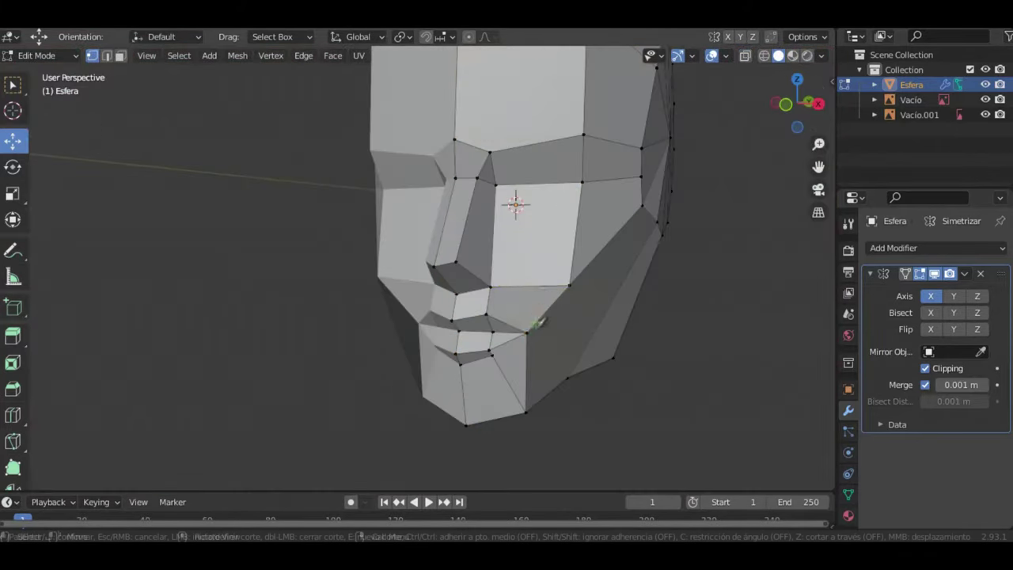
pyautogui.press('3')
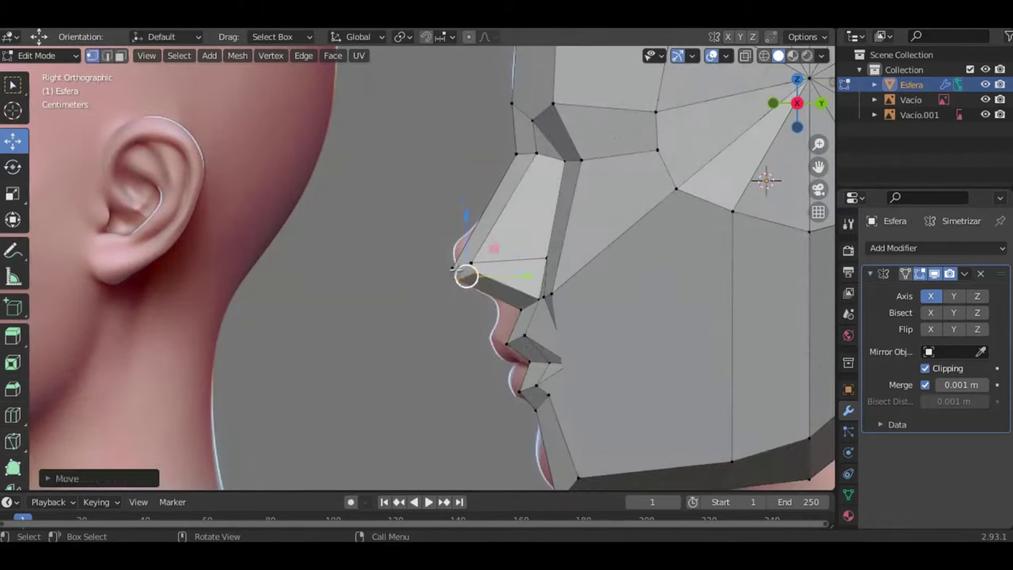
pyautogui.press('g')
pyautogui.click(463, 267)
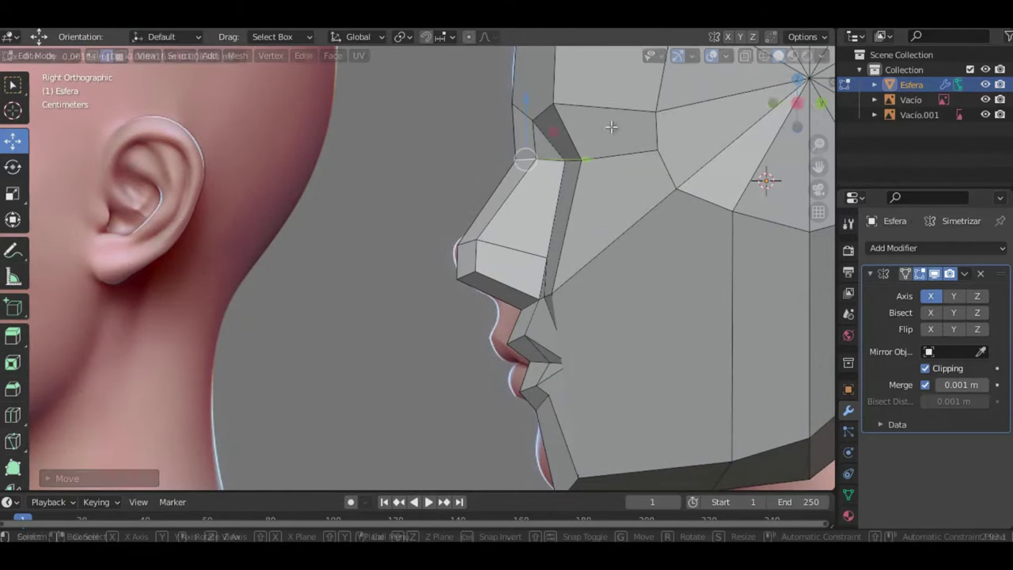
pyautogui.moveTo(523, 150); pyautogui.dragTo(547, 251, button='middle')
# - Knife-cut another edge and refine the nose vertex to the side profile
pyautogui.press('k')
pyautogui.press('3')
pyautogui.hotkey('alt', 'z')
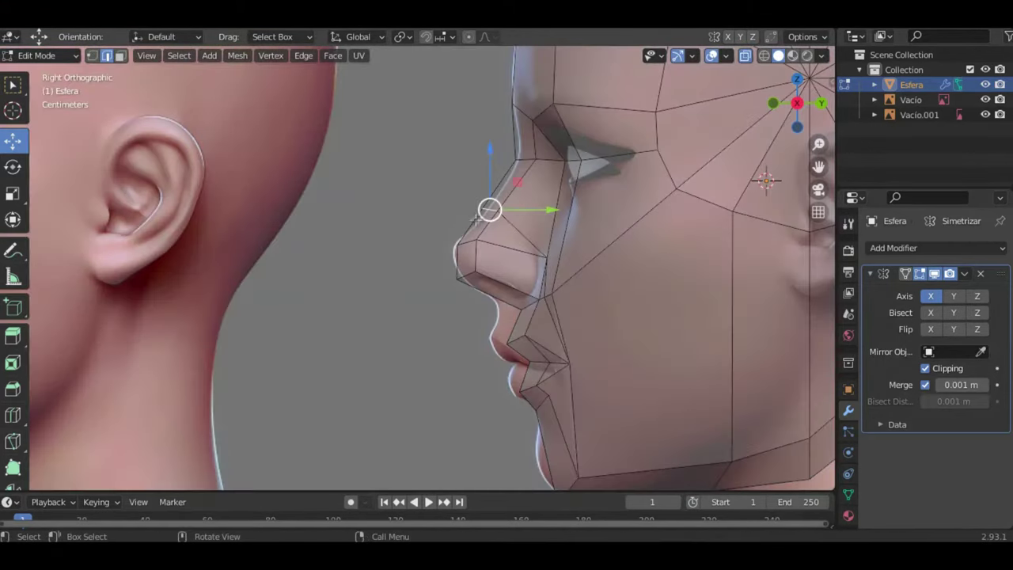
pyautogui.press('g')
pyautogui.click(529, 170)
pyautogui.hotkey('alt', 'z')
pyautogui.moveTo(528, 170); pyautogui.dragTo(467, 218, button='middle')
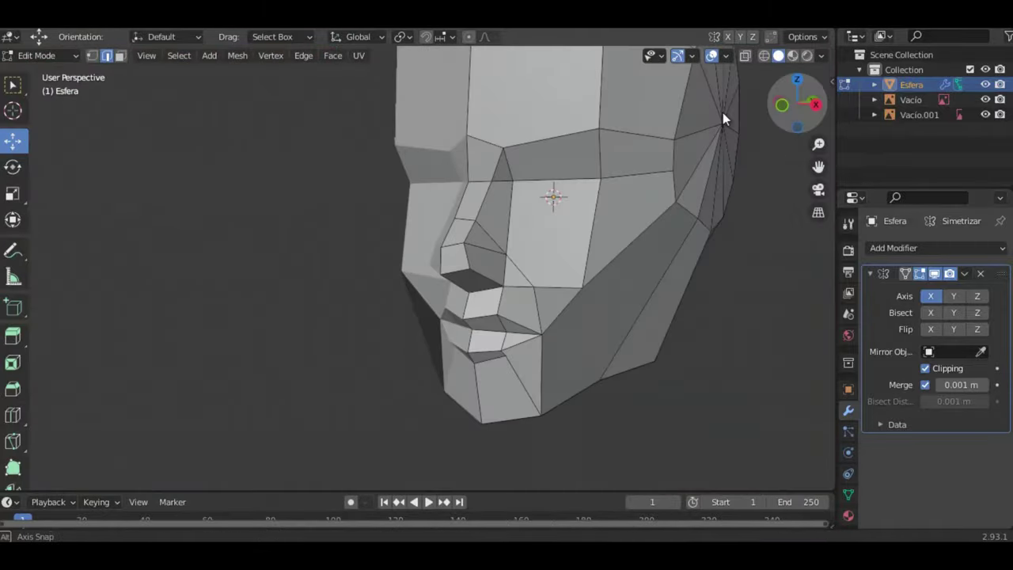
# - Cut across the cheek with the knife and adjust the cheek vertices against the reference
pyautogui.press('k')
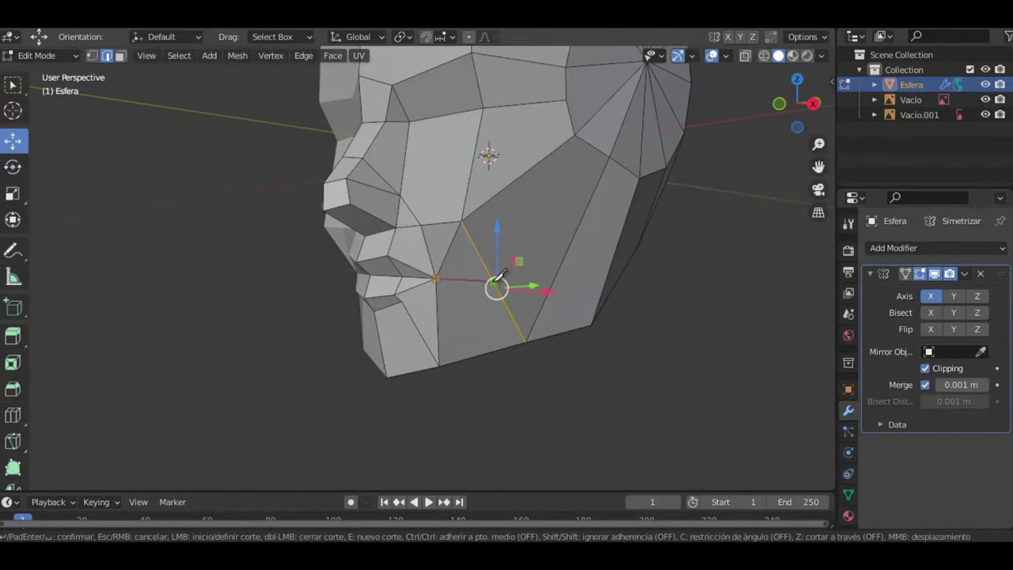
pyautogui.click(811, 111)
pyautogui.hotkey('alt', 'z')
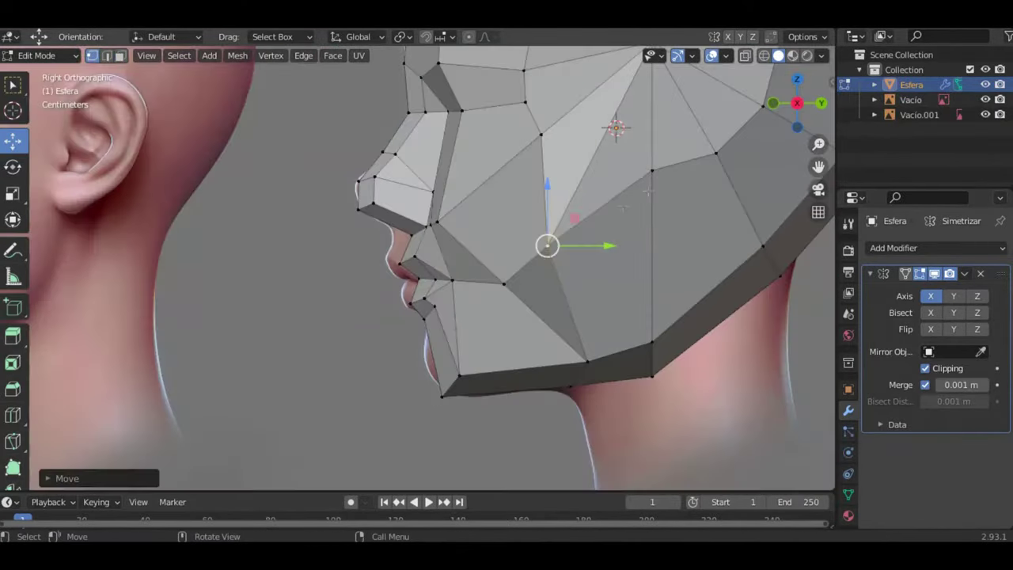
pyautogui.press('1')
pyautogui.click(570, 150)
pyautogui.press('g')
pyautogui.click(756, 67)
pyautogui.click(745, 56)
pyautogui.press('g')
pyautogui.click(491, 101)
pyautogui.moveTo(491, 102)
pyautogui.mouseDown(button='middle')
pyautogui.moveTo(89, 123)
pyautogui.moveTo(495, 103)
pyautogui.moveTo(571, 263)
pyautogui.mouseUp(button='middle')
# - In front view with X-ray, place the chin vertex along the reference jaw
pyautogui.press('k')
pyautogui.press('1')
pyautogui.click(773, 103)
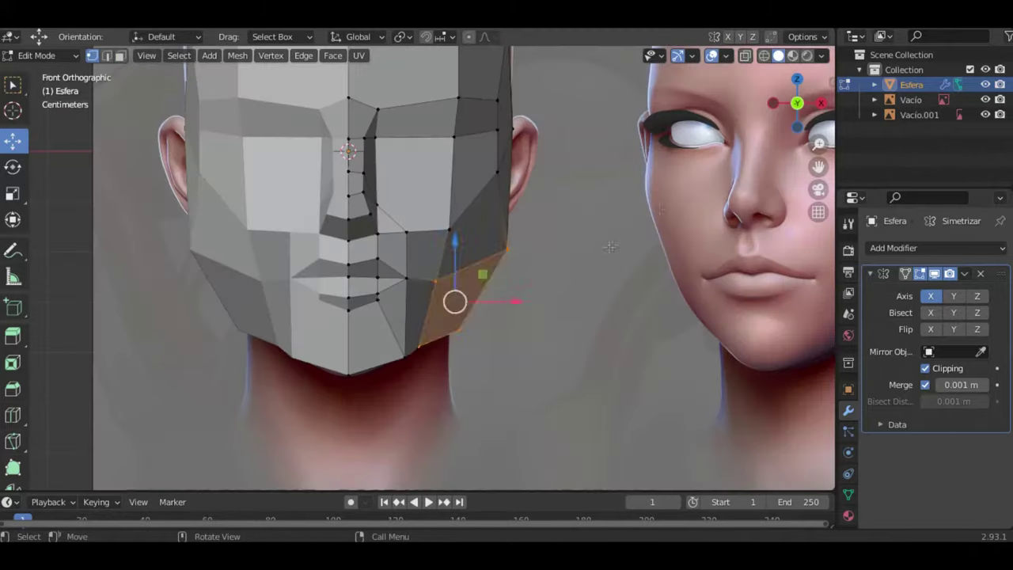
pyautogui.click(745, 55)
pyautogui.press('g')
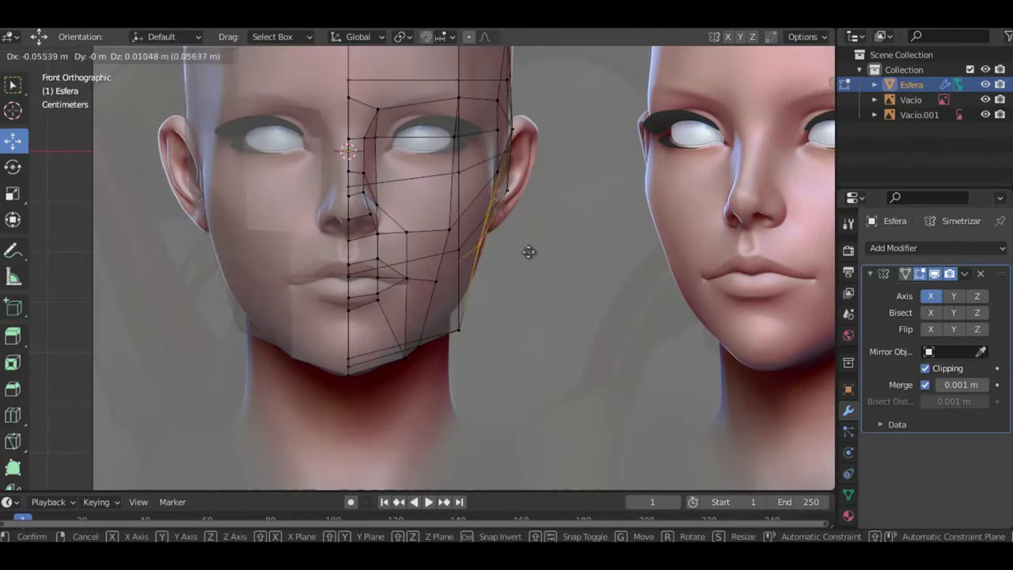
pyautogui.click(453, 319)
pyautogui.hotkey('alt', 'z')
pyautogui.moveTo(453, 319)
pyautogui.mouseDown(button='middle')
pyautogui.moveTo(675, 137)
pyautogui.moveTo(554, 198)
pyautogui.mouseUp(button='middle')
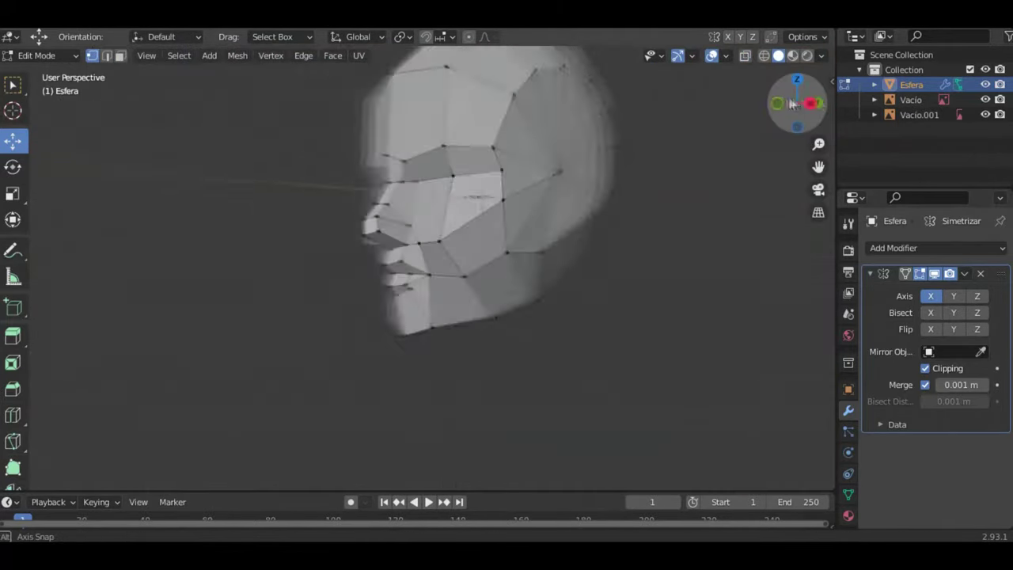
# - Reposition a vertex in right side view and inspect the cheek from a three-quarter angle
pyautogui.press('3')
pyautogui.press('g')
pyautogui.click(463, 282)
pyautogui.moveTo(795, 103); pyautogui.dragTo(797, 132)
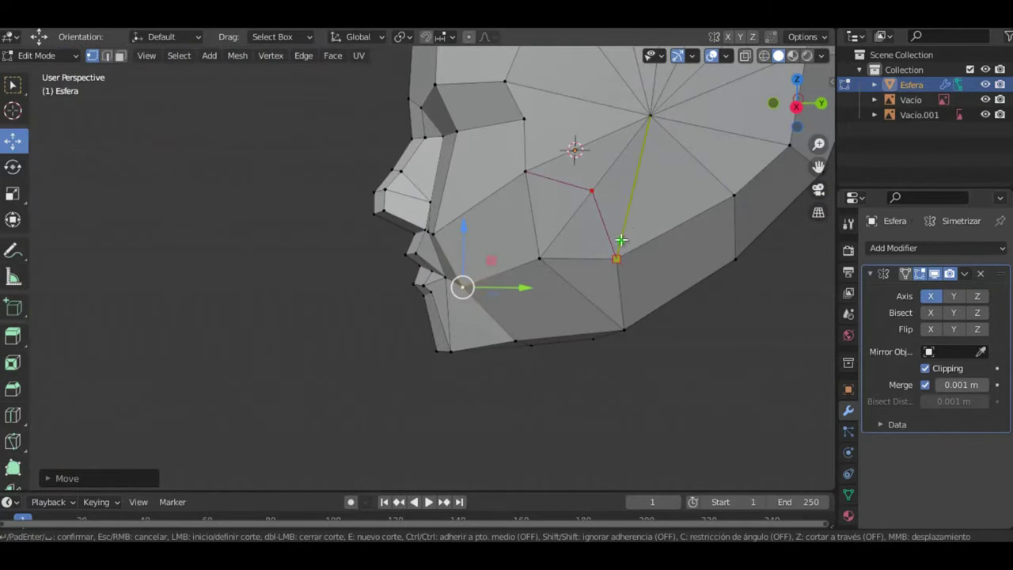
pyautogui.moveTo(622, 240); pyautogui.dragTo(603, 241, button='middle')
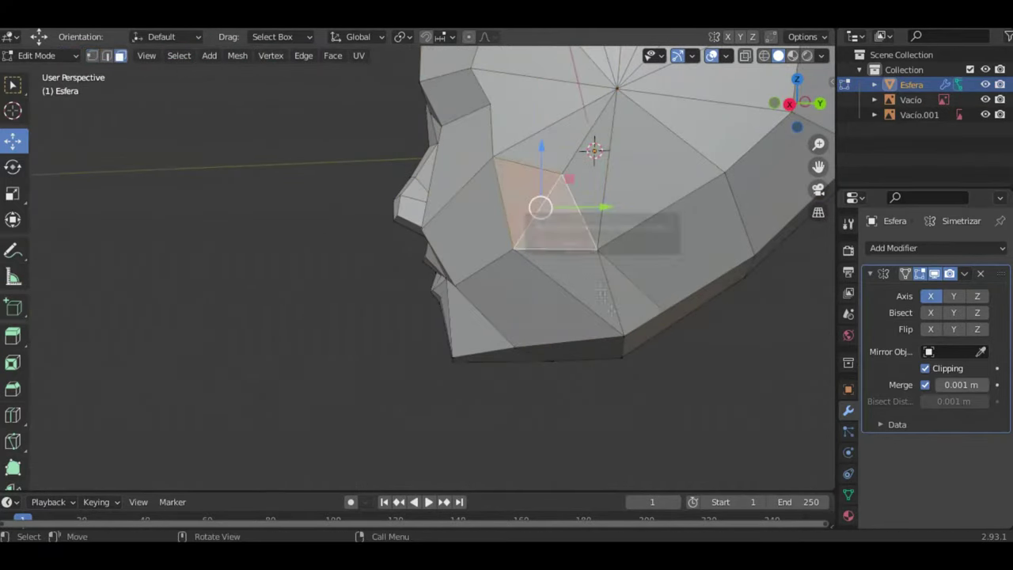
# - In Right orthographic view with X-ray on, move the outline vertices onto the side reference
pyautogui.scroll(-3, 603, 293)
pyautogui.moveTo(603, 293); pyautogui.dragTo(555, 141, button='middle')
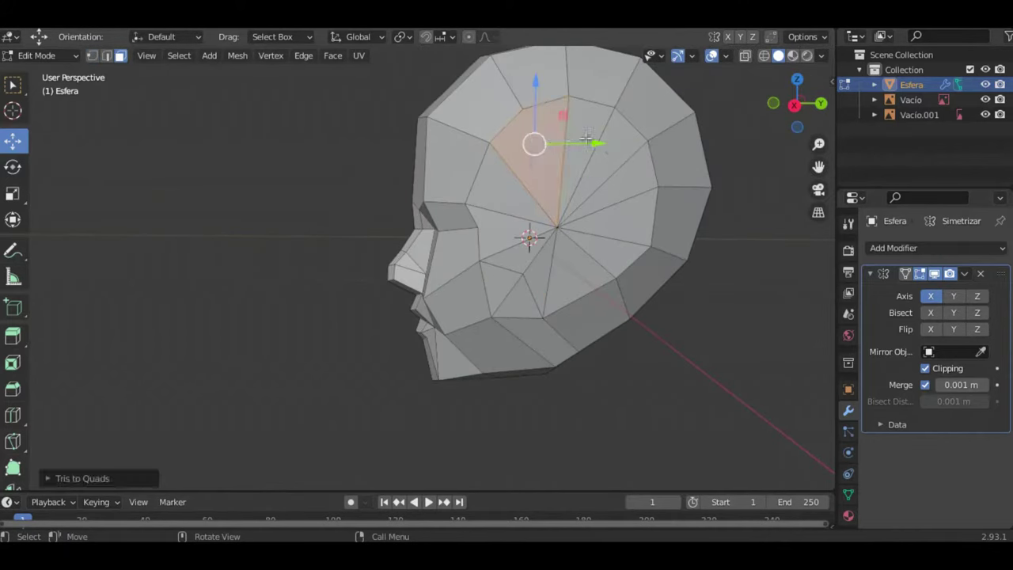
pyautogui.click(793, 104)
pyautogui.click(745, 55)
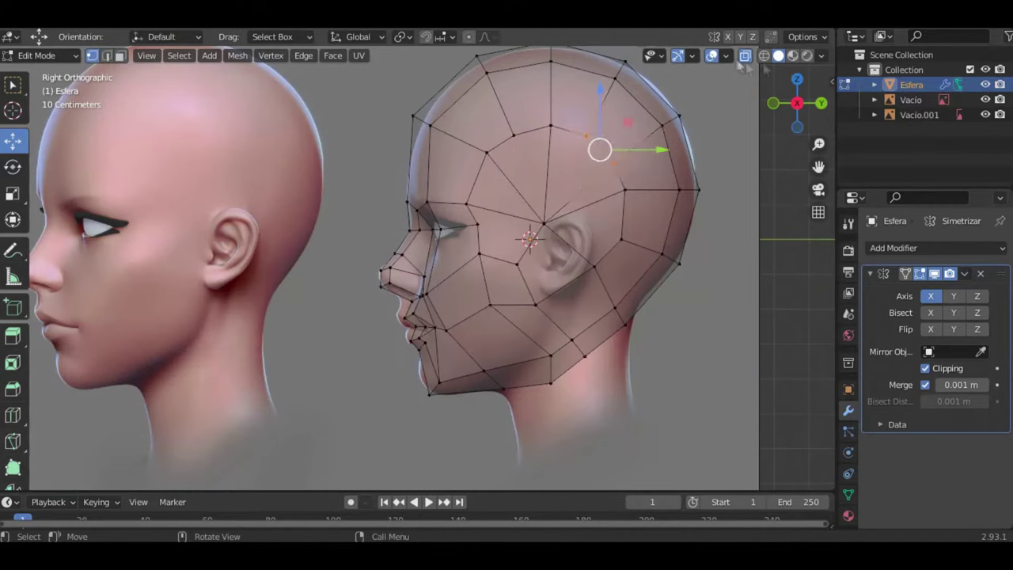
pyautogui.scroll(2, 486, 172)
pyautogui.press('g')
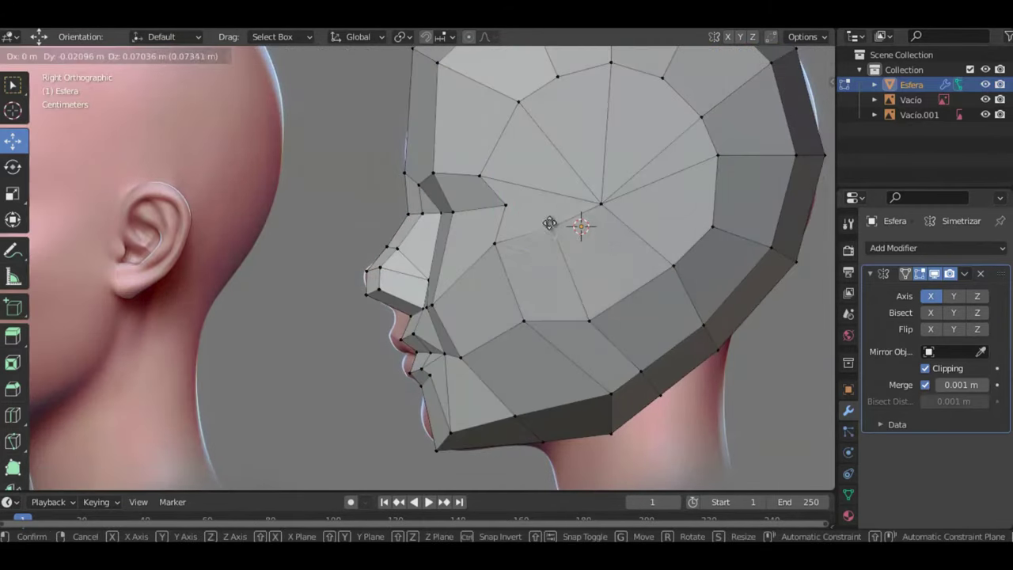
pyautogui.click(549, 222)
pyautogui.press('2')
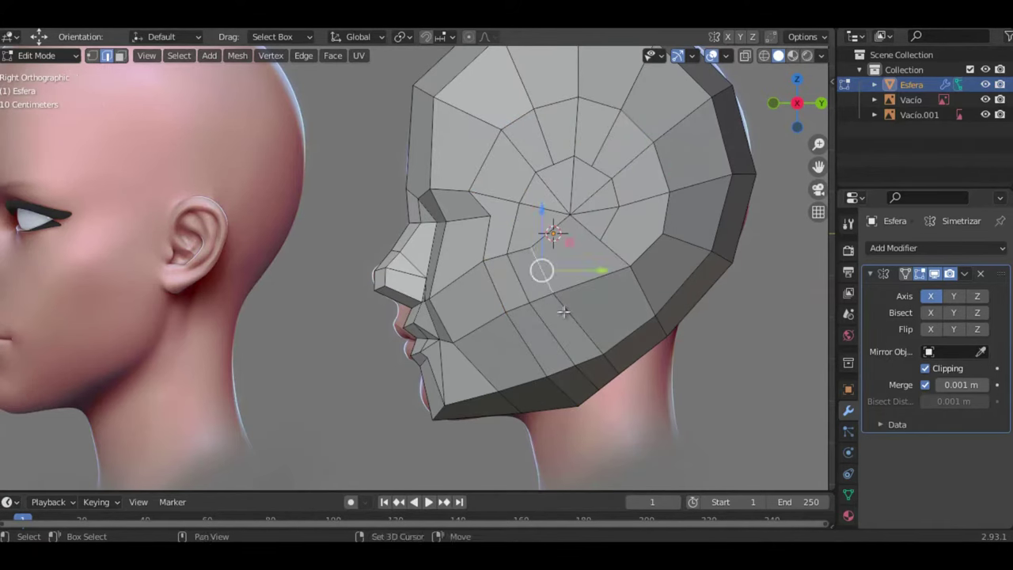
# - Nudge a side-of-head vertex and add a knife cut in Right view
pyautogui.press('1')
pyautogui.click(611, 178)
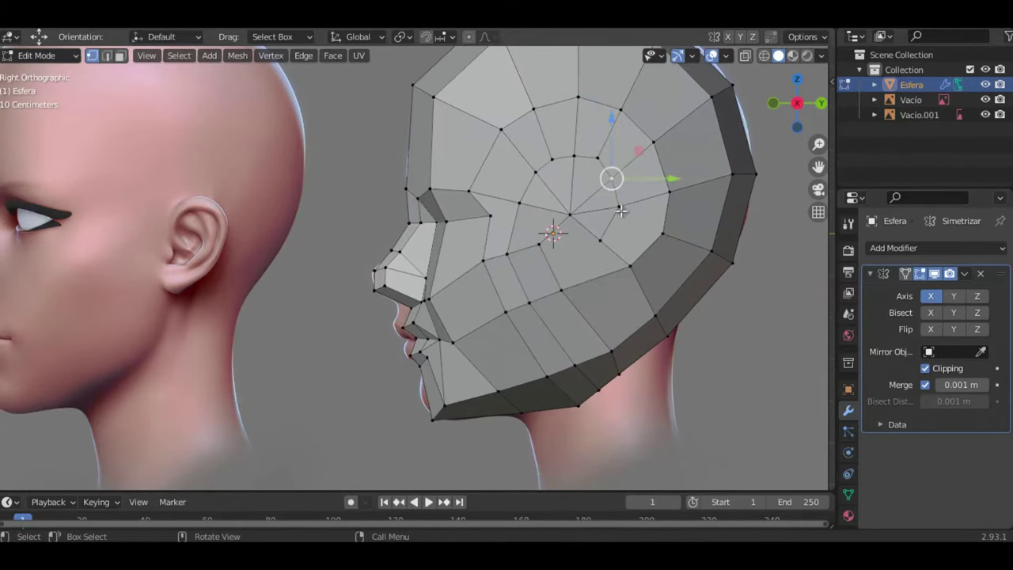
pyautogui.press('g')
pyautogui.click(622, 208)
pyautogui.moveTo(622, 208)
pyautogui.mouseDown(button='middle')
pyautogui.moveTo(475, 238)
pyautogui.moveTo(393, 226)
pyautogui.mouseUp(button='middle')
pyautogui.press('k')
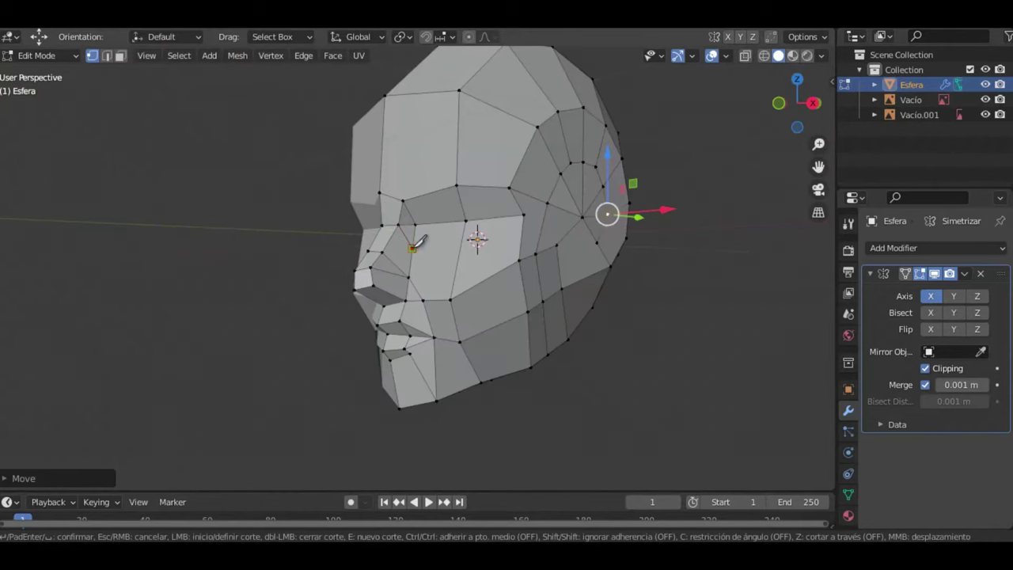
pyautogui.press('KP_3')
pyautogui.press('g')
# - Move the cheek vertices to follow the side reference
pyautogui.click(554, 245)
pyautogui.click(514, 257)
pyautogui.press('g')
pyautogui.click(515, 216)
pyautogui.click(497, 217)
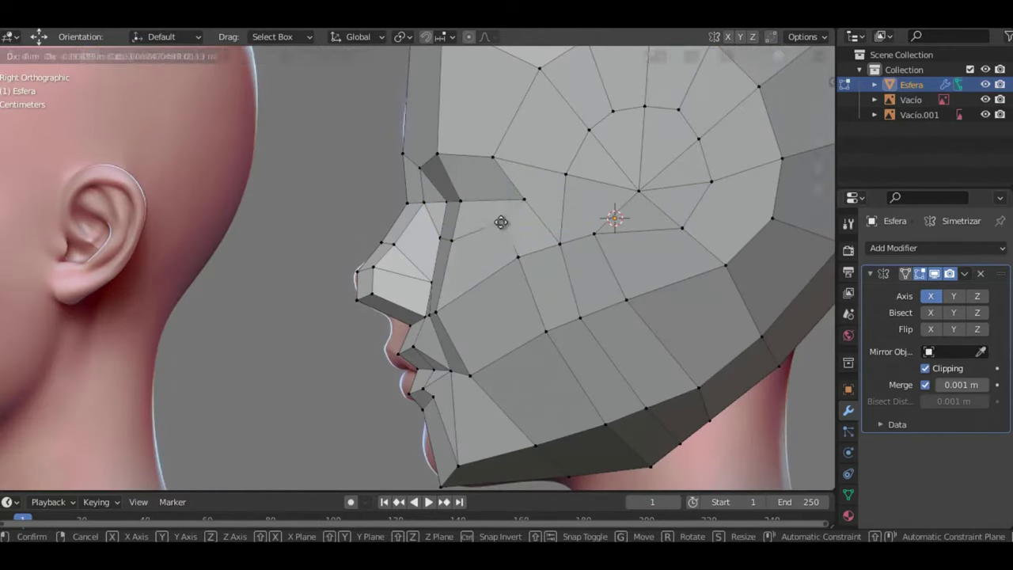
# - In Front view with X-ray toggled, adjust the side-of-head vertex against the front reference
pyautogui.moveTo(771, 125); pyautogui.dragTo(791, 111)
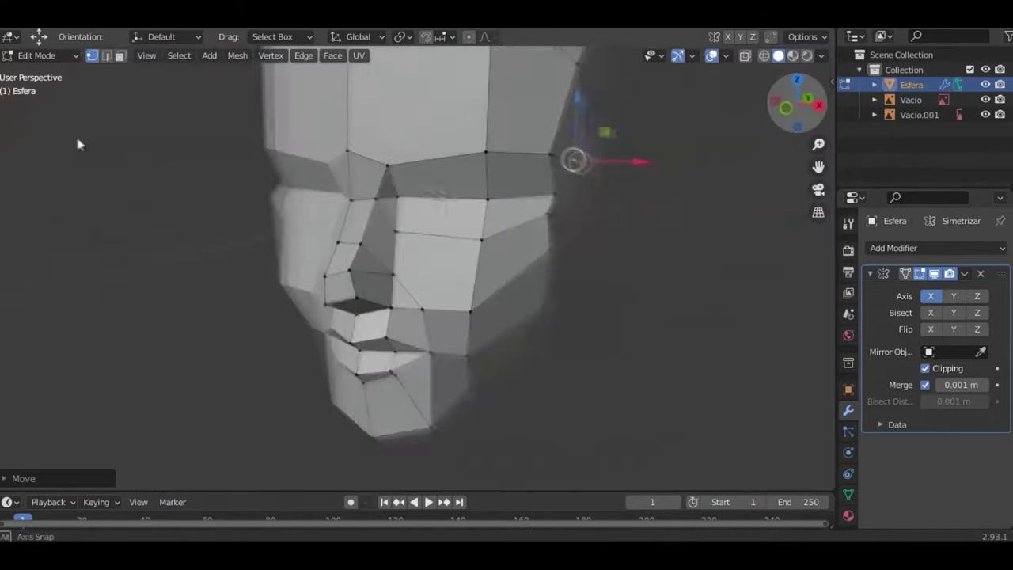
pyautogui.press('KP_1')
pyautogui.hotkey('alt', 'z')
pyautogui.scroll(2, 513, 183)
pyautogui.hotkey('alt', 'z')
pyautogui.hotkey('alt', 'z')
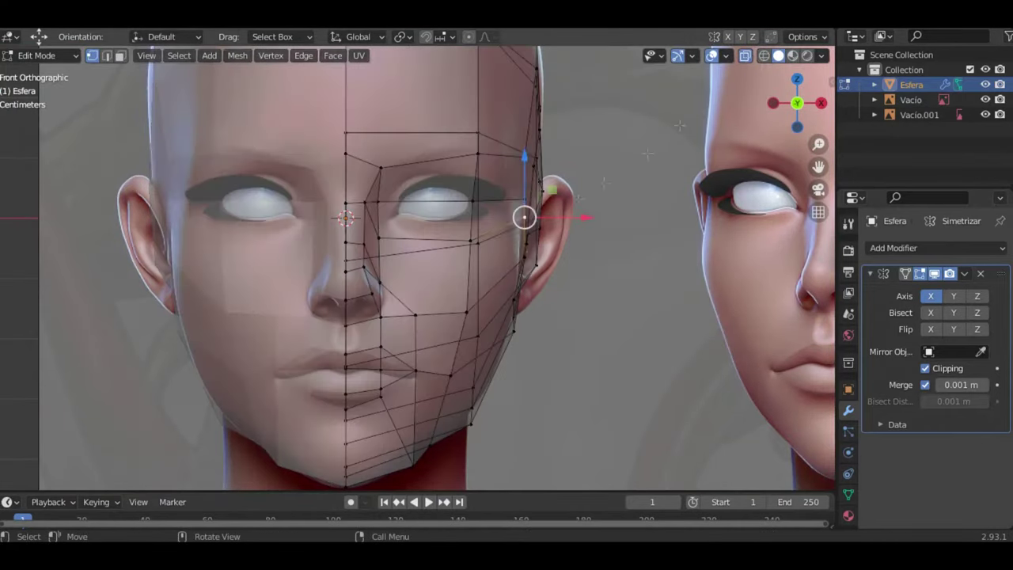
pyautogui.press('g')
# - Move another vertex to fit the front outline, checking it from the side
pyautogui.hotkey('alt', 'z')
pyautogui.hotkey('alt', 'z')
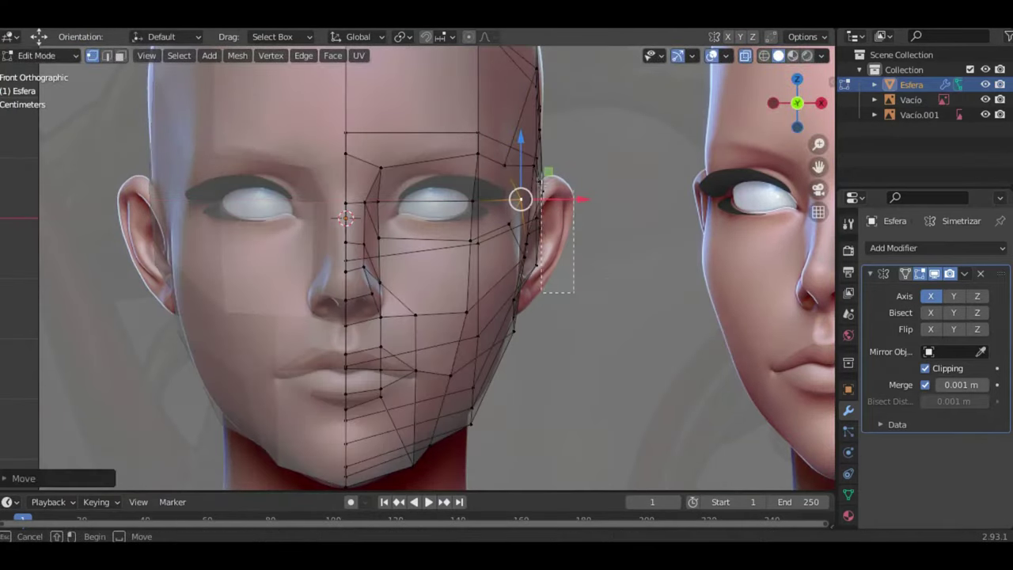
pyautogui.press('Escape')
pyautogui.hotkey('alt', 'z')
pyautogui.scroll(-2, 497, 272)
pyautogui.press('g')
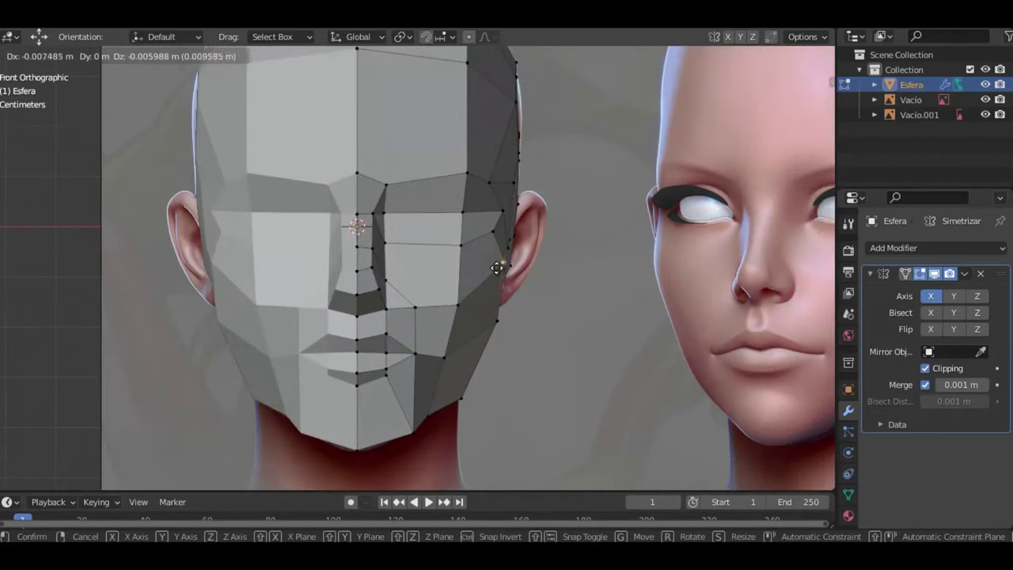
pyautogui.click(453, 213)
pyautogui.moveTo(453, 214)
pyautogui.mouseDown(button='middle')
pyautogui.moveTo(539, 215)
pyautogui.moveTo(475, 207)
pyautogui.mouseUp(button='middle')
pyautogui.press('KP_1')
# - Knife-cut new edges across the face in Front view and shift a vertex right
pyautogui.press('k')
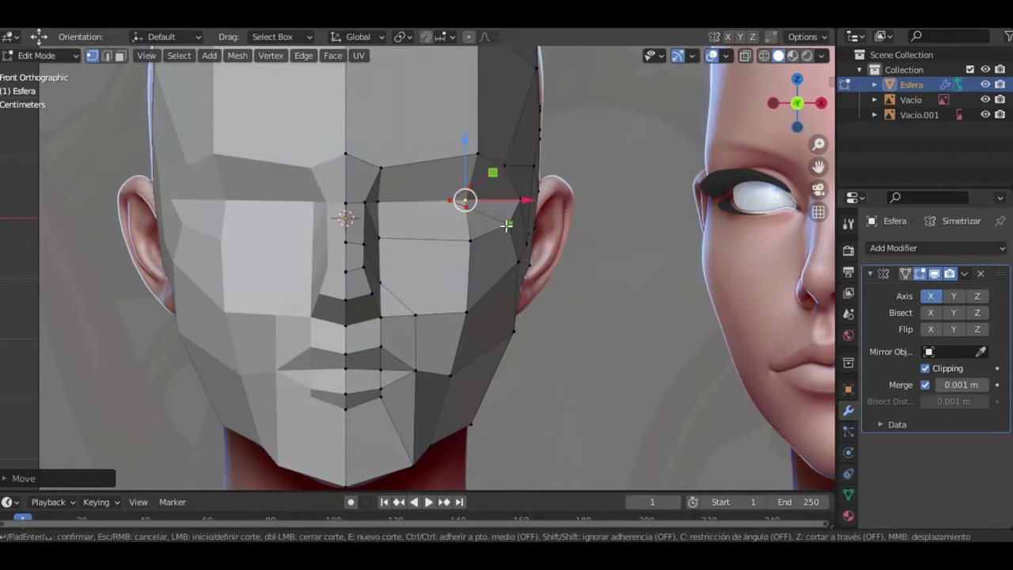
pyautogui.press('1')
pyautogui.scroll(2, 475, 206)
pyautogui.press('g')
pyautogui.press('g')
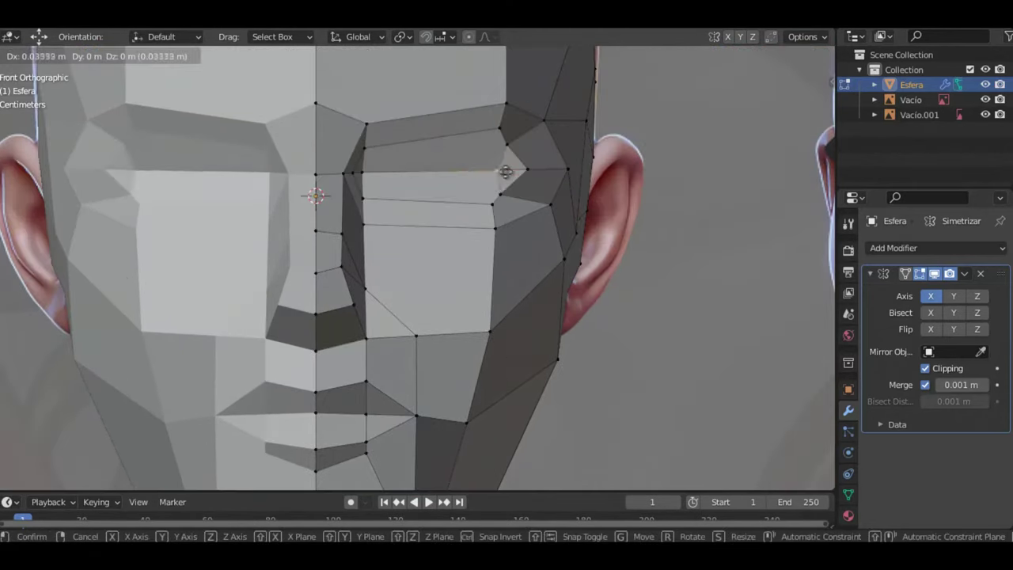
pyautogui.click(509, 167)
# - Reposition the eye-corner vertices to form an almond-shaped eye region
pyautogui.hotkey('ctrl', 'z')
pyautogui.click(492, 204)
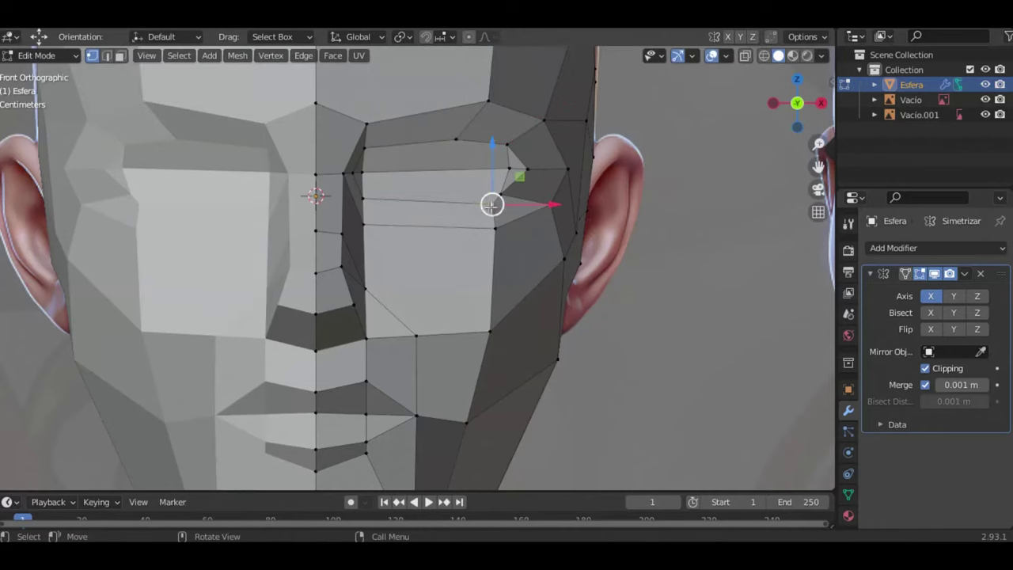
pyautogui.press('g')
pyautogui.click(448, 207)
pyautogui.click(490, 234)
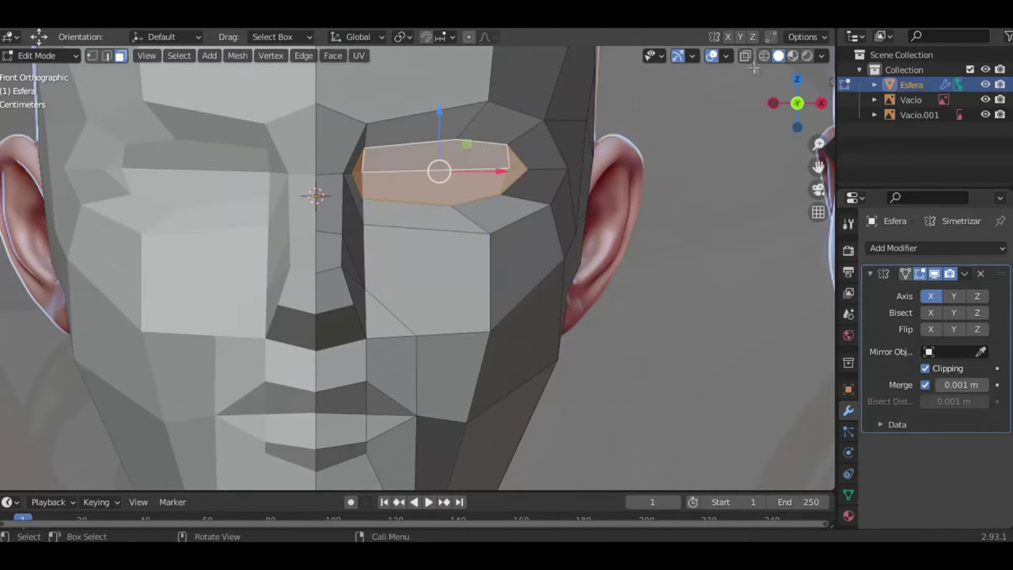
# - Scale the eye face vertically by 1.4 and select the eye vertices
pyautogui.press('s')
pyautogui.press('z')
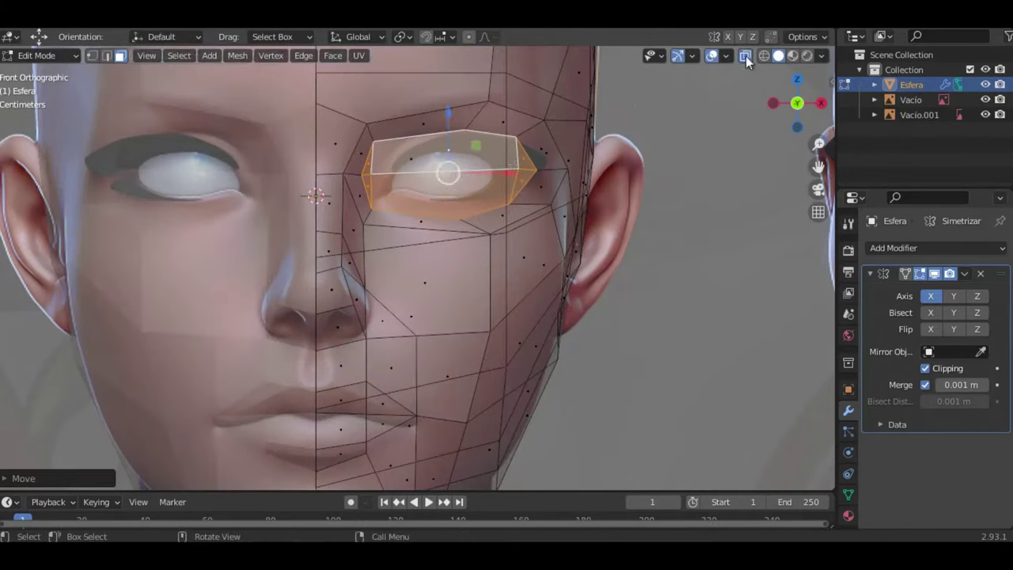
pyautogui.click(744, 56)
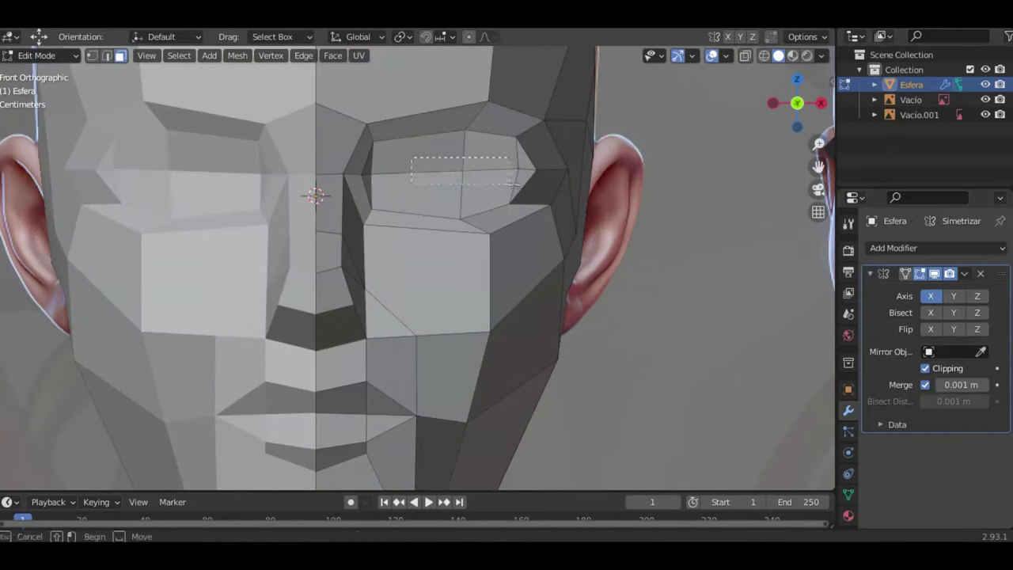
pyautogui.hotkey('alt', 'z')
pyautogui.press('1')
pyautogui.click(366, 172)
pyautogui.click(460, 217)
pyautogui.click(745, 57)
# - Subdivide the selected eye edges with Ctrl+E
pyautogui.moveTo(745, 79); pyautogui.dragTo(554, 206, button='middle')
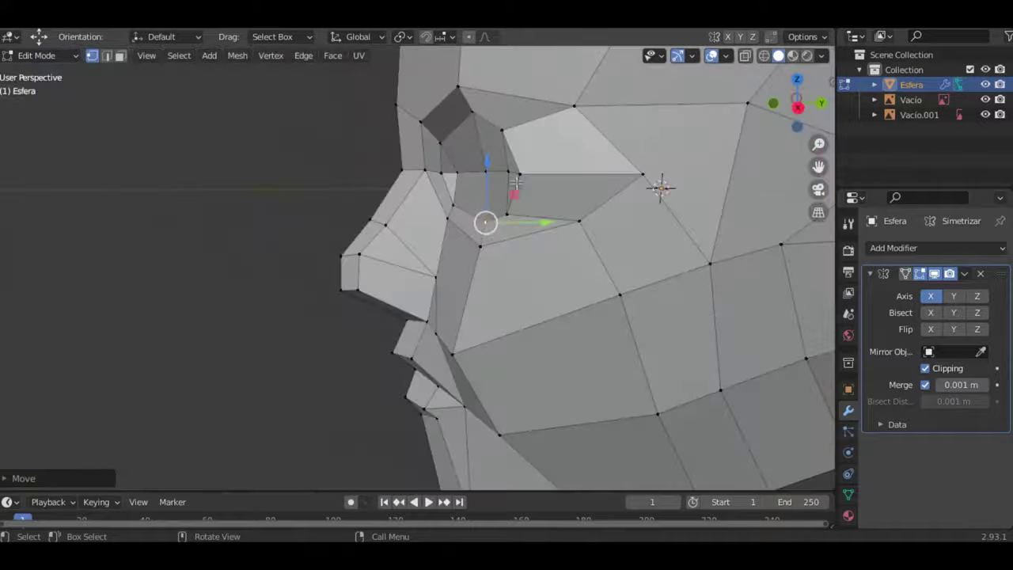
pyautogui.moveTo(519, 176)
pyautogui.mouseDown(button='middle')
pyautogui.moveTo(15, 67)
pyautogui.moveTo(483, 189)
pyautogui.mouseUp(button='middle')
pyautogui.hotkey('ctrl', 'e')
pyautogui.click(404, 90)
pyautogui.press('Return')
# - Move the new eye vertex onto the reference eyelid with X-ray on
pyautogui.hotkey('alt', 'z')
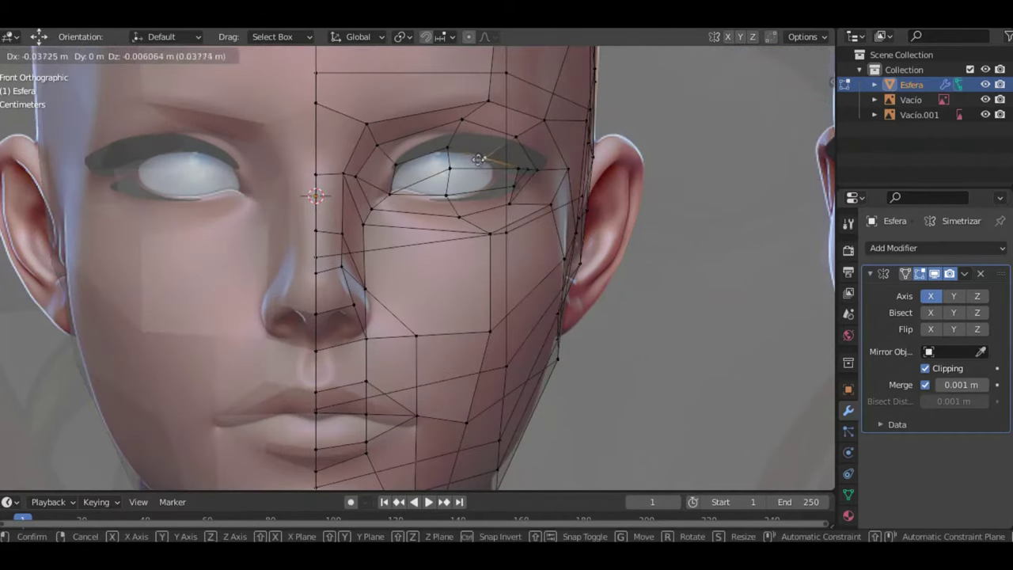
pyautogui.scroll(3, 517, 174)
pyautogui.scroll(2, 538, 129)
pyautogui.moveTo(570, 125); pyautogui.dragTo(493, 108)
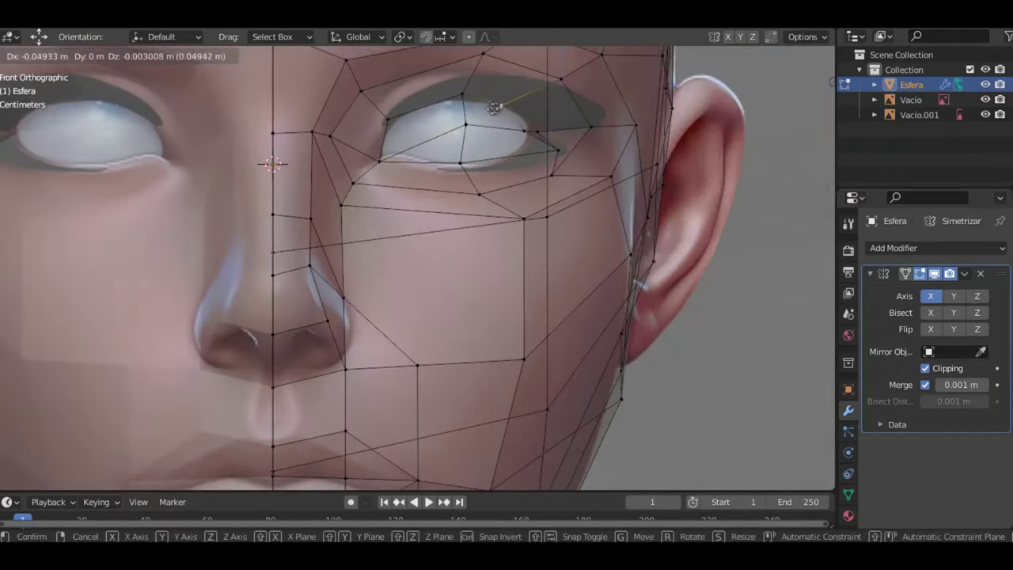
pyautogui.click(509, 159)
pyautogui.hotkey('alt', 'z')
# - Box-select eye vertices against the reference and switch to edge selection
pyautogui.scroll(-2, 495, 180)
pyautogui.scroll(1, 470, 173)
pyautogui.hotkey('alt', 'z')
pyautogui.press('b')
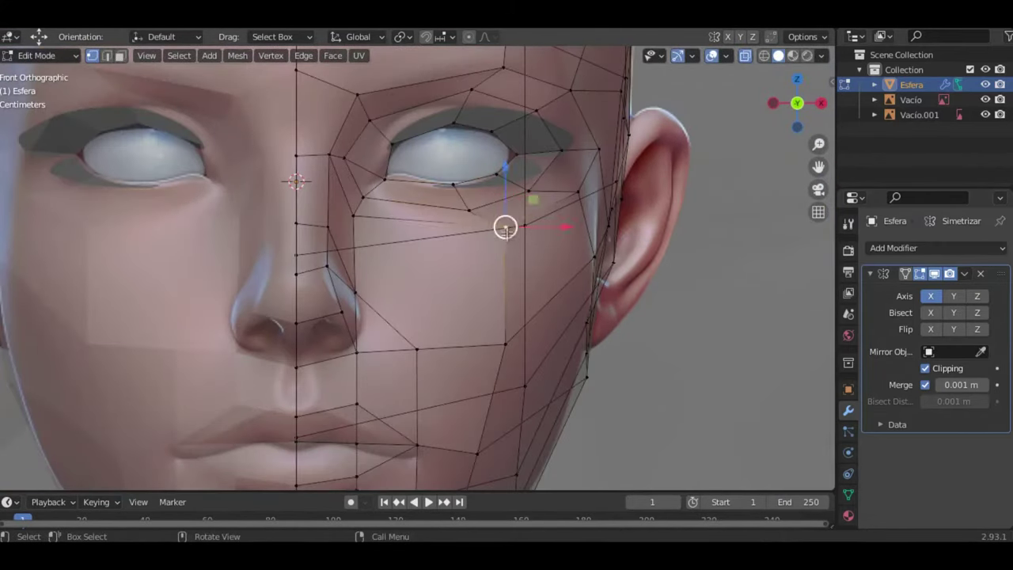
pyautogui.hotkey('alt', 'z')
pyautogui.press('2')
pyautogui.moveTo(505, 230)
pyautogui.mouseDown(button='middle')
pyautogui.moveTo(402, 224)
pyautogui.moveTo(486, 227)
pyautogui.moveTo(467, 230)
pyautogui.mouseUp(button='middle')
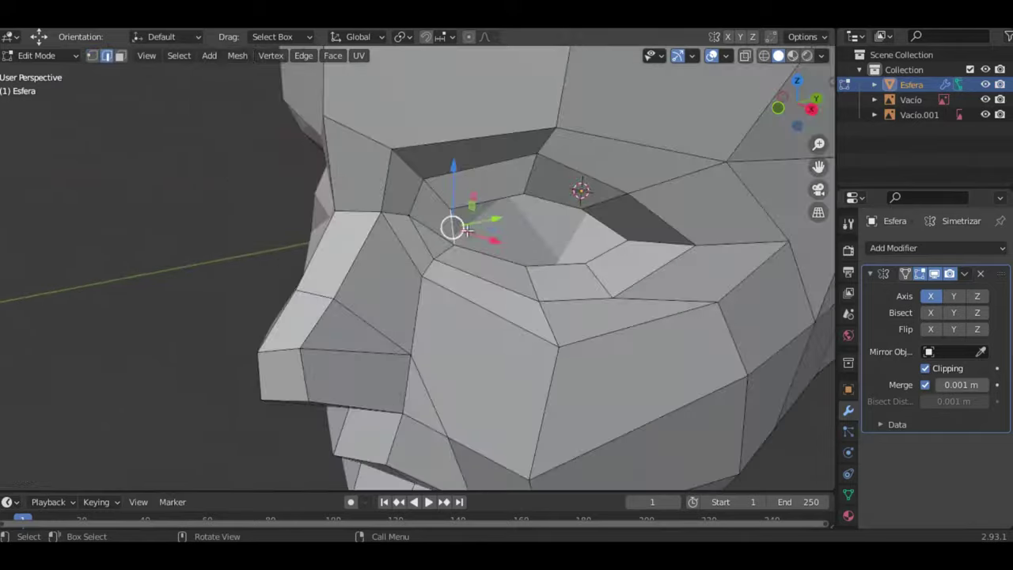
# - Select and move the upper eyelid loop in Right view against the side reference
pyautogui.press('KP_3')
pyautogui.hotkey('alt', 'z')
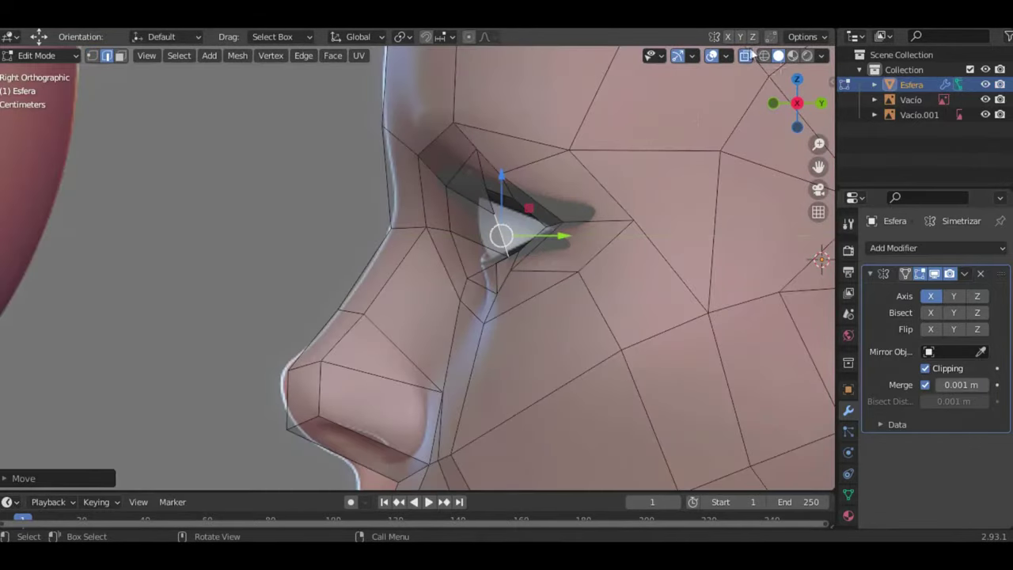
pyautogui.hotkey('alt', 'z')
pyautogui.moveTo(554, 159); pyautogui.dragTo(611, 94, button='middle')
pyautogui.press('KP_3')
pyautogui.keyDown('alt'); pyautogui.click(510, 192); pyautogui.keyUp('alt')
pyautogui.press('Escape')
# - Add an edge loop around the eye, fill the eye opening, and adjust the nose tip
pyautogui.moveTo(561, 226); pyautogui.dragTo(504, 194, button='middle')
pyautogui.hotkey('ctrl', 'r')
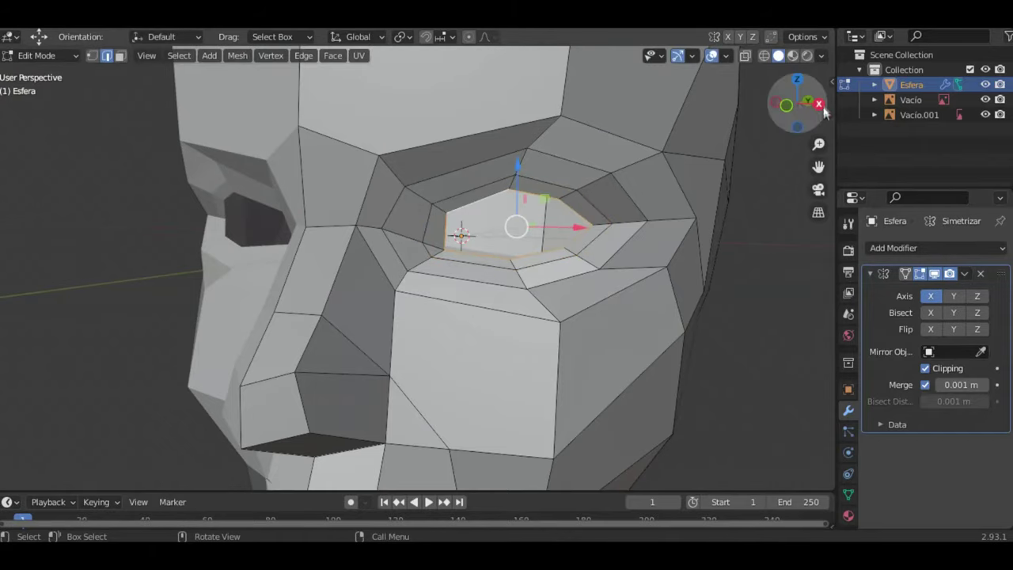
pyautogui.click(818, 104)
pyautogui.press('f')
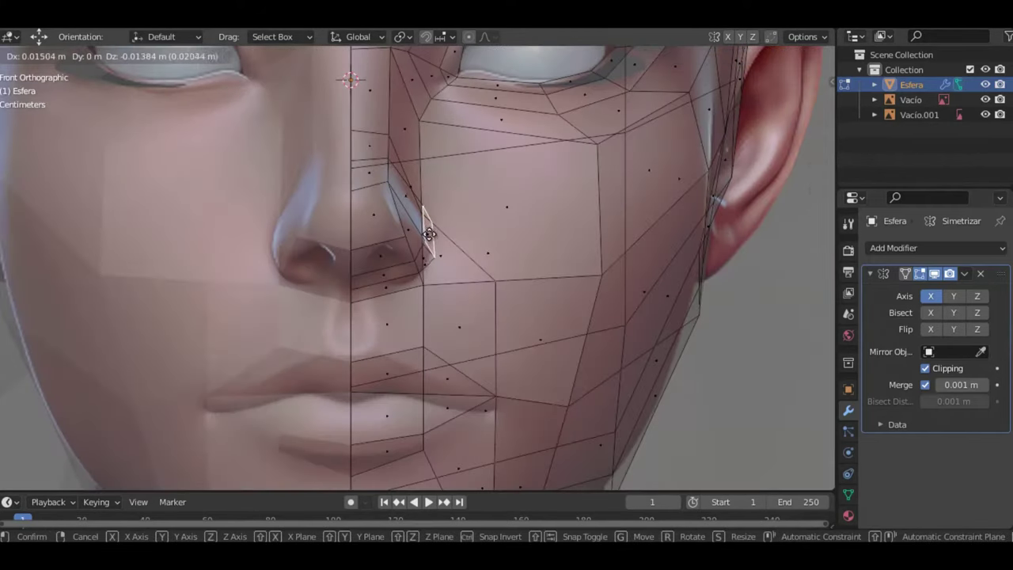
pyautogui.click(428, 234)
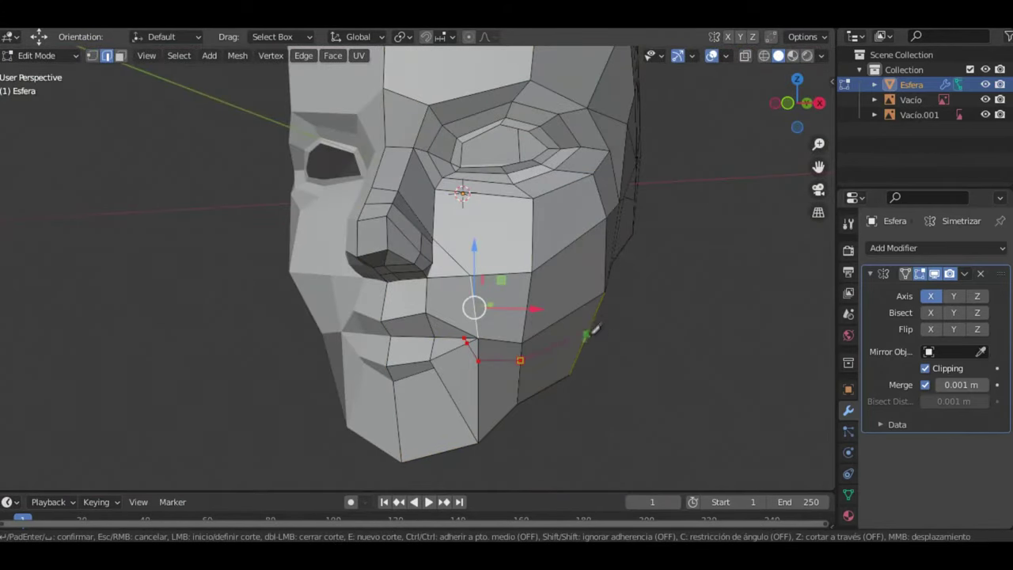
# - Knife-cut new edges from the mouth corner across the cheek and chin
pyautogui.moveTo(475, 305); pyautogui.dragTo(559, 304, button='middle')
pyautogui.press('k')
pyautogui.moveTo(786, 103); pyautogui.dragTo(771, 107)
pyautogui.press('k')
pyautogui.moveTo(391, 271); pyautogui.dragTo(459, 246, button='middle')
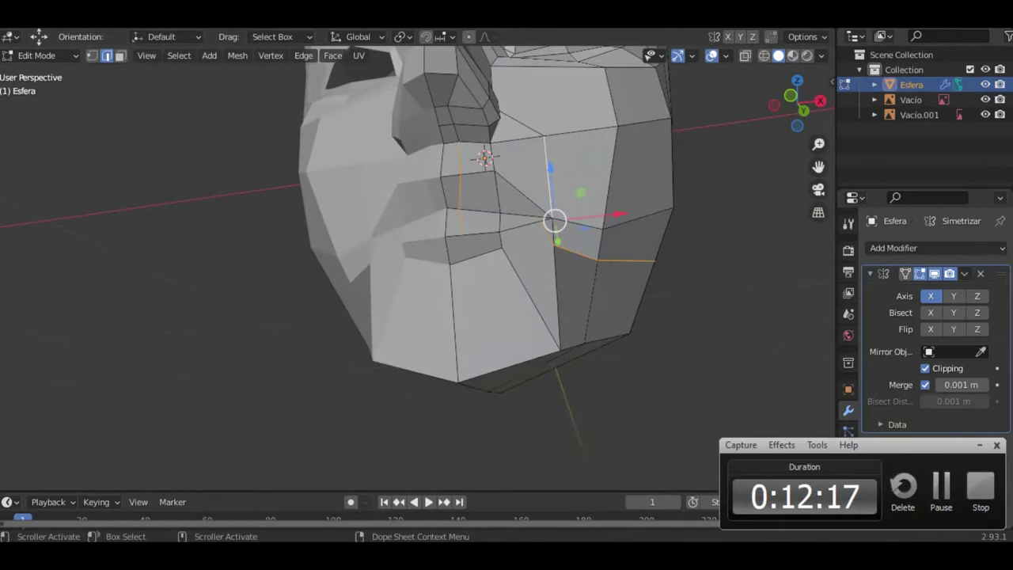
pyautogui.press('k')
pyautogui.press('Return')
pyautogui.press('KP_3')
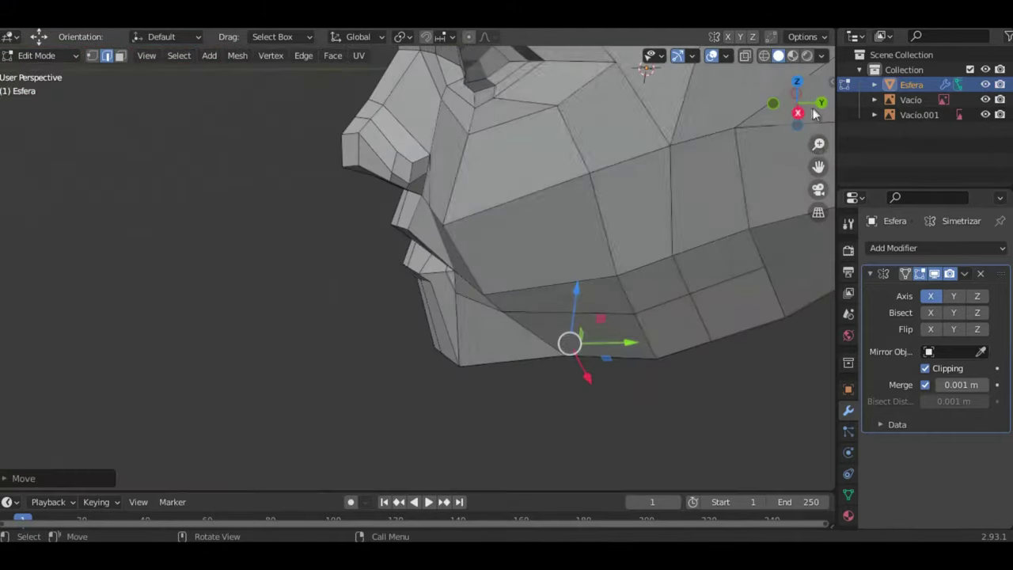
# - Convert the mouth-area triangles into quads with Alt+J
pyautogui.press('1')
pyautogui.moveTo(547, 326)
pyautogui.mouseDown(button='middle')
pyautogui.moveTo(138, 119)
pyautogui.moveTo(654, 183)
pyautogui.mouseUp(button='middle')
pyautogui.scroll(3, 654, 183)
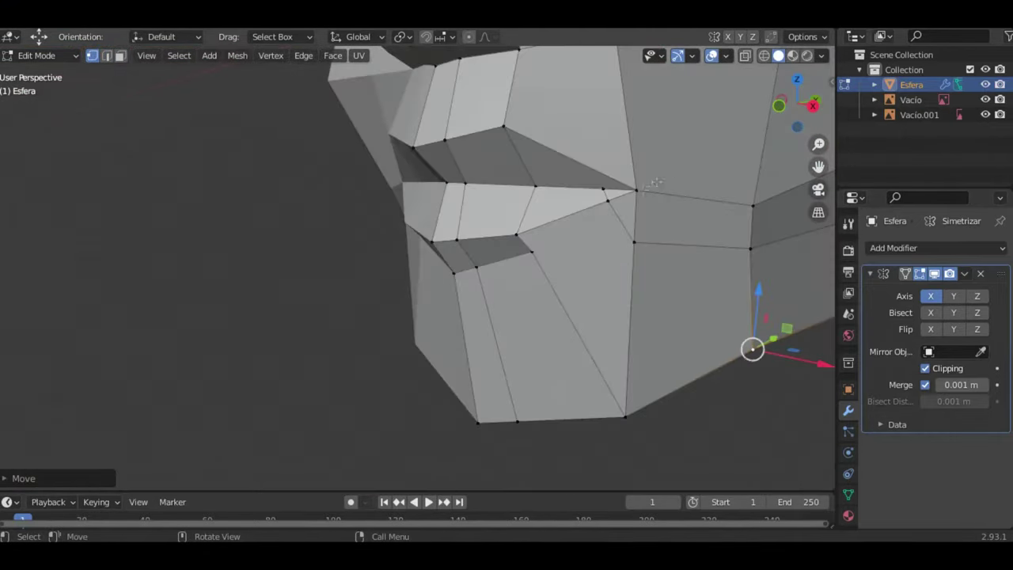
pyautogui.press('Return')
pyautogui.press('3')
pyautogui.hotkey('alt', 'j')
# - Add another knife cut around the mouth, then view it from the front
pyautogui.moveTo(621, 203); pyautogui.dragTo(534, 150, button='middle')
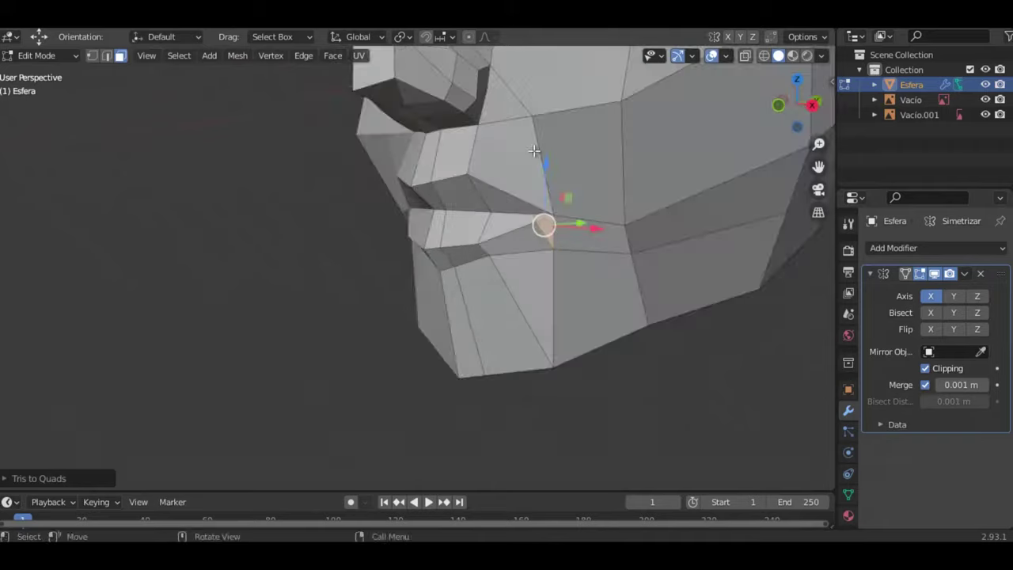
pyautogui.moveTo(779, 125); pyautogui.dragTo(487, 107, button='middle')
pyautogui.press('1')
pyautogui.press('k')
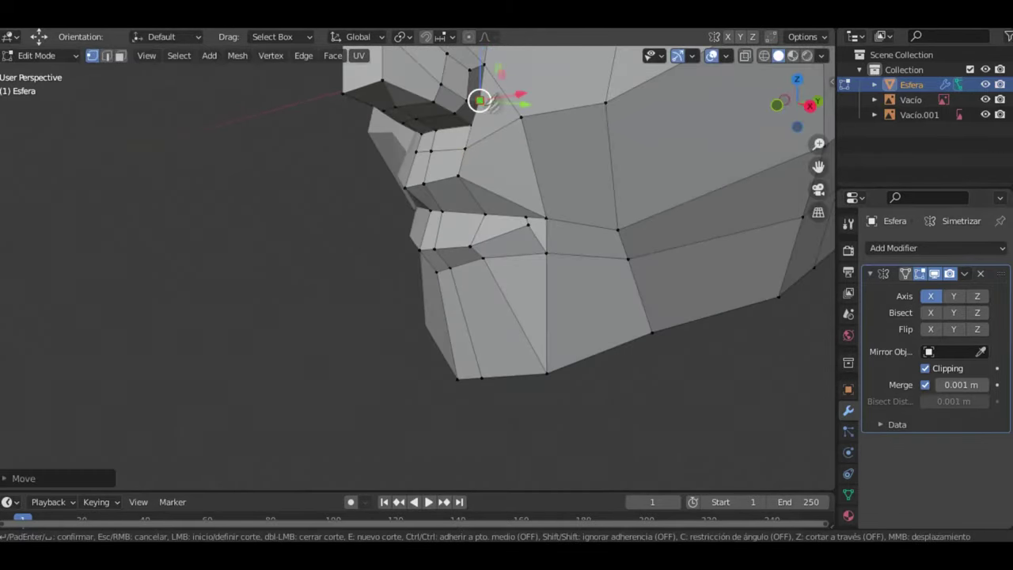
pyautogui.press('Return')
pyautogui.press('KP_1')
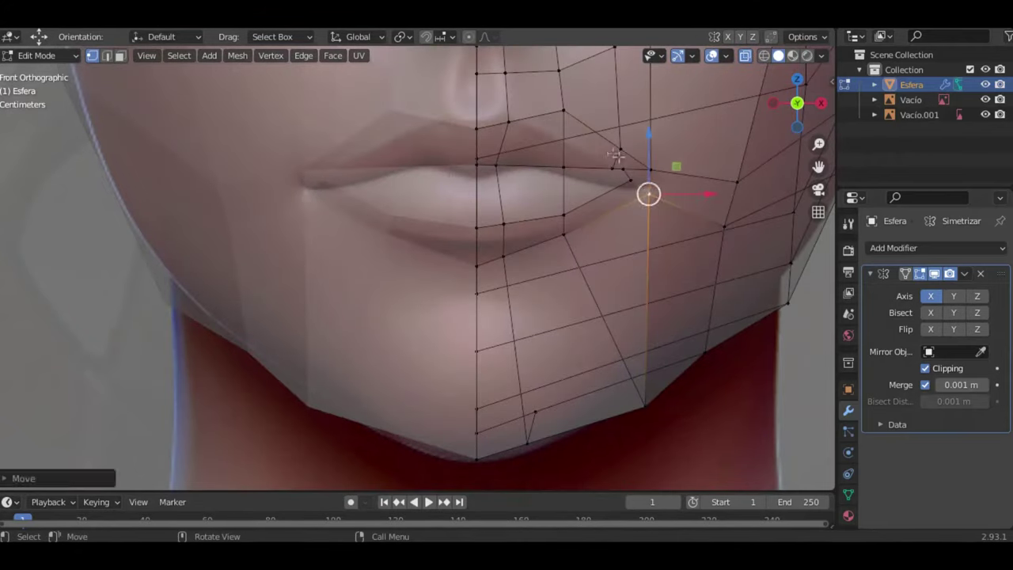
# - Move the lip corner vertex onto the front reference
pyautogui.hotkey('alt', 'z')
pyautogui.click(638, 193)
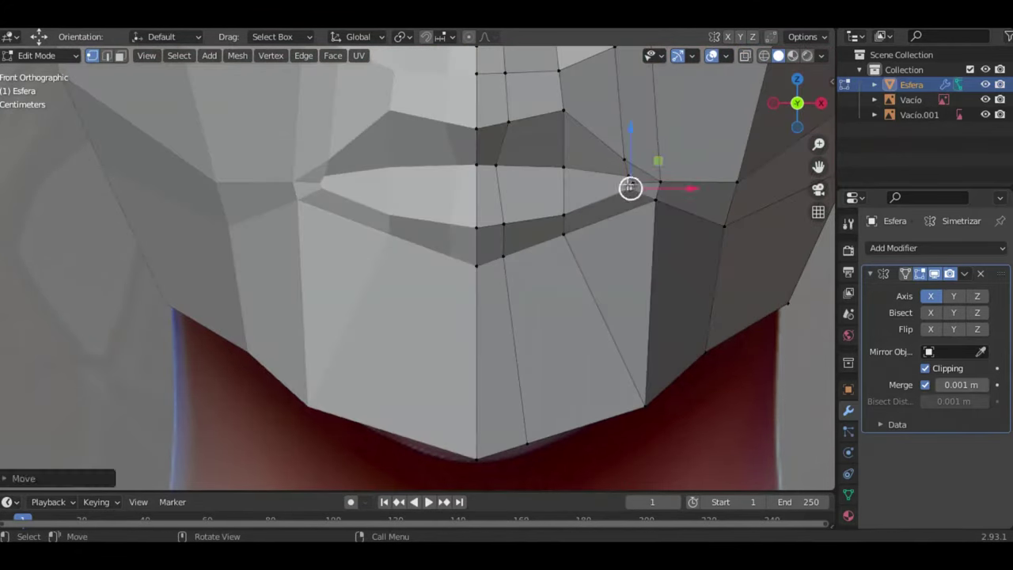
pyautogui.click(659, 159)
pyautogui.scroll(-3, 660, 158)
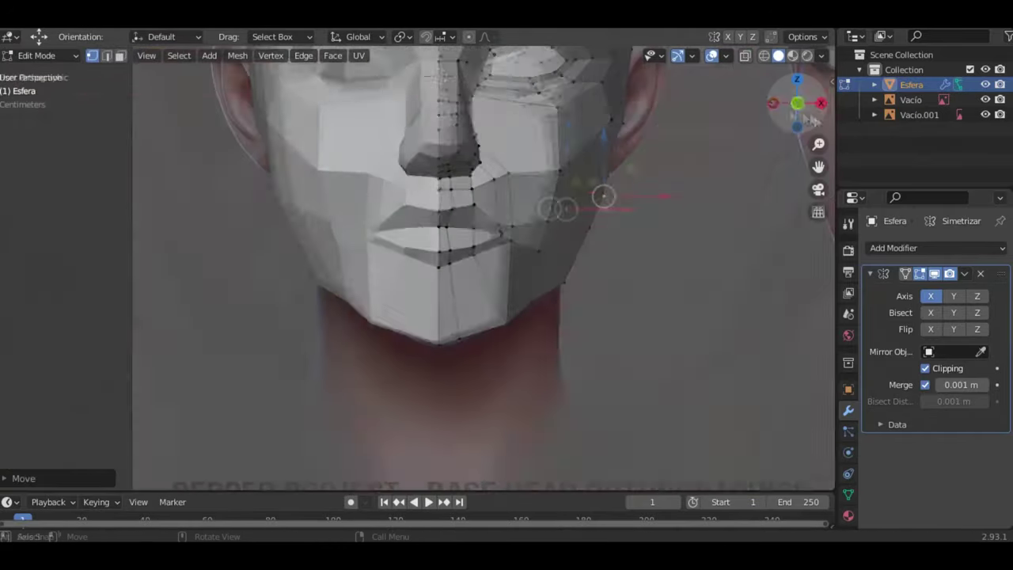
pyautogui.moveTo(795, 102)
pyautogui.mouseDown()
pyautogui.moveTo(782, 109)
pyautogui.moveTo(782, 98)
pyautogui.mouseUp()
pyautogui.scroll(3, 564, 206)
# - Subdivide a face under the nose and start a knife cut there
pyautogui.click(565, 206)
pyautogui.scroll(3, 444, 159)
pyautogui.click(447, 159)
pyautogui.rightClick(447, 159)
pyautogui.click(395, 166)
pyautogui.press('k')
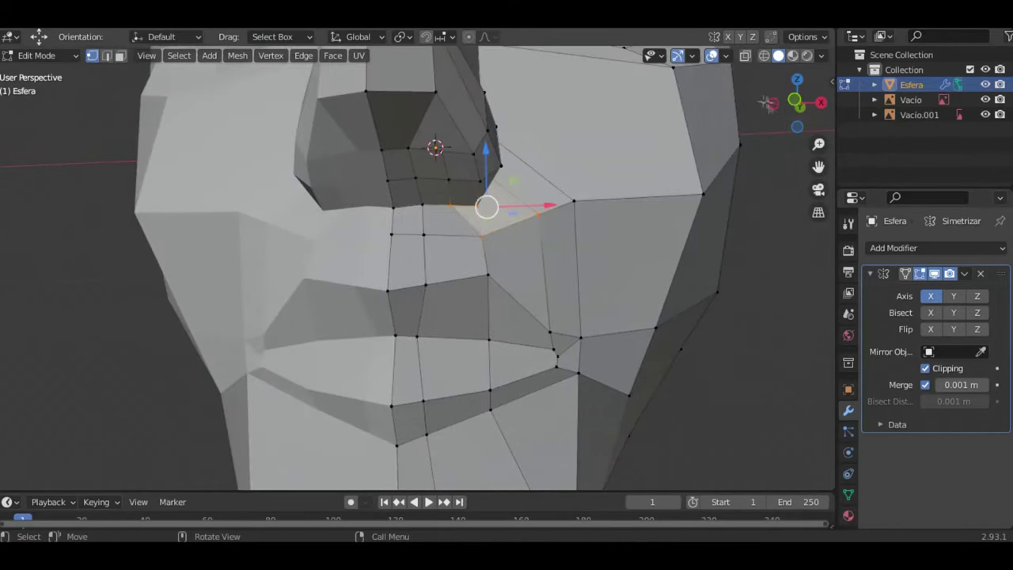
# - Pull the upper and lower lip vertices onto the side profile
pyautogui.moveTo(496, 206); pyautogui.dragTo(351, 289, button='middle')
pyautogui.click(351, 290)
pyautogui.moveTo(351, 289); pyautogui.dragTo(318, 299)
pyautogui.moveTo(364, 399); pyautogui.dragTo(349, 386)
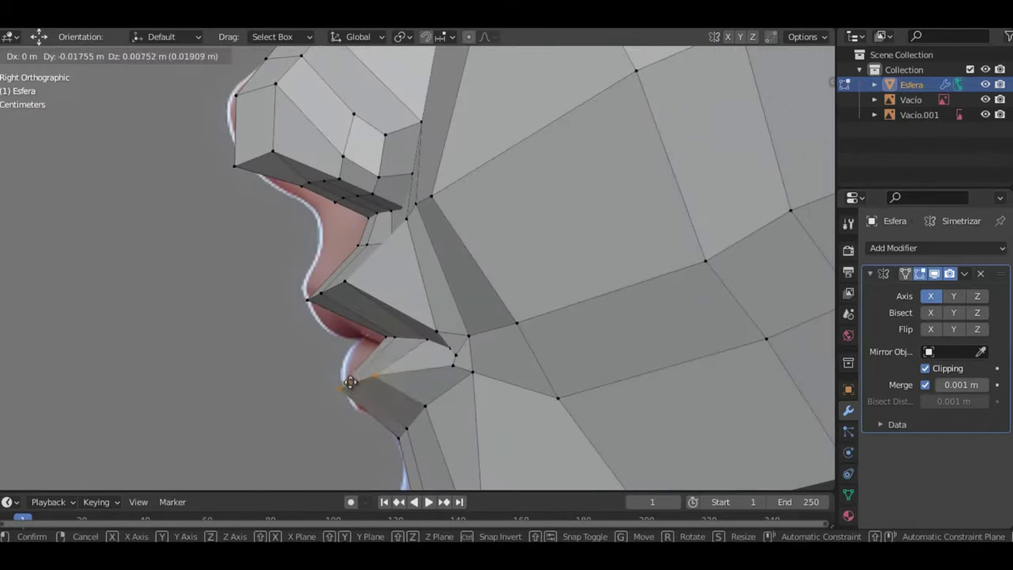
pyautogui.moveTo(781, 99)
pyautogui.mouseDown()
pyautogui.moveTo(803, 156)
pyautogui.moveTo(815, 118)
pyautogui.mouseUp()
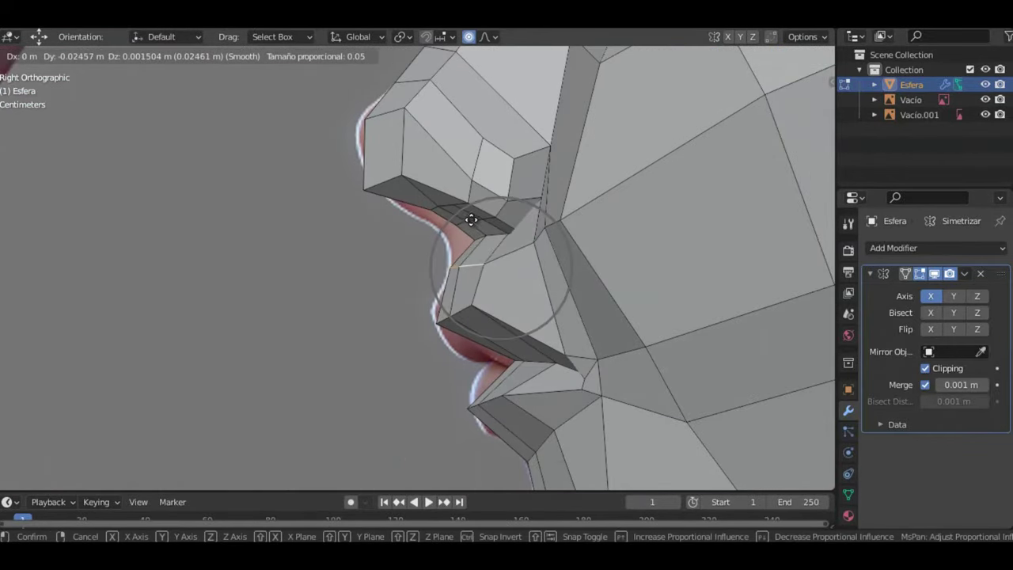
pyautogui.click(471, 220)
# - Pull the area under the nose back with proportional editing in Right view
pyautogui.moveTo(464, 267); pyautogui.dragTo(479, 235, button='middle')
pyautogui.press('KP_3')
pyautogui.press('g')
pyautogui.scroll(-2, 469, 239)
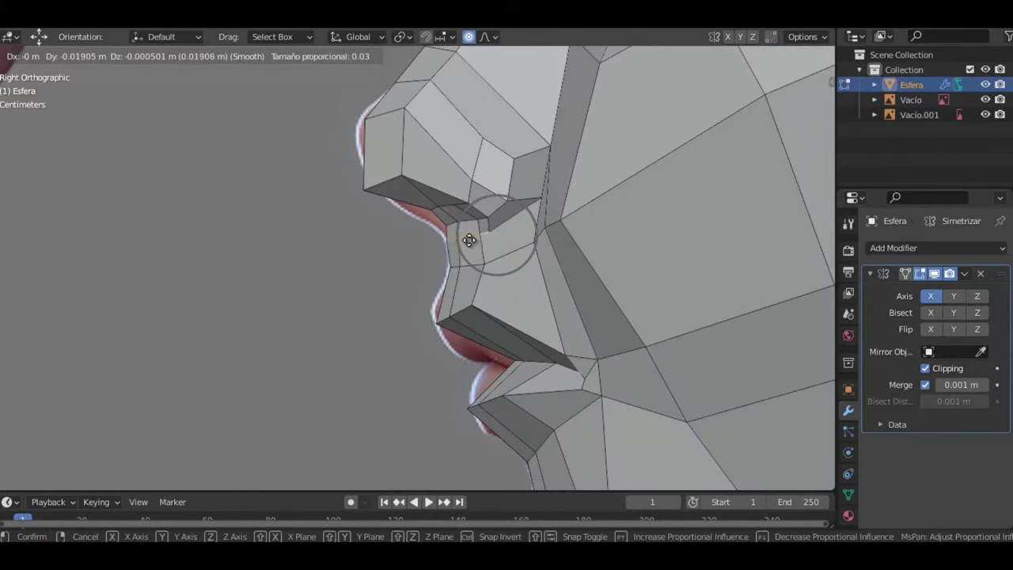
pyautogui.click(469, 239)
pyautogui.scroll(1, 704, 127)
pyautogui.moveTo(349, 128); pyautogui.dragTo(401, 192, button='middle')
pyautogui.press('KP_1')
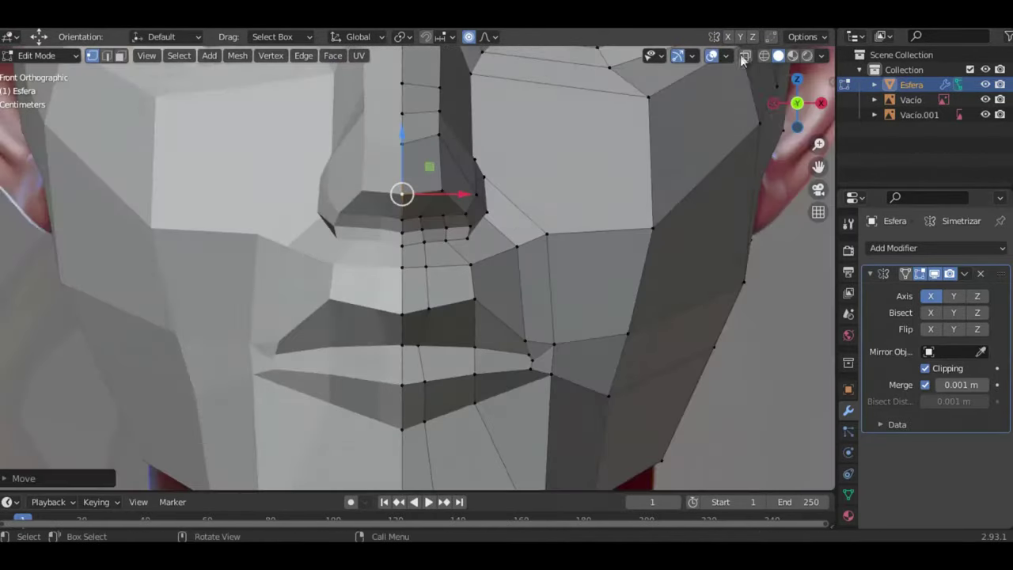
# - Move the vertex under the nose and a profile vertex onto the front and side references
pyautogui.scroll(2, 400, 192)
pyautogui.hotkey('alt', 'z')
pyautogui.press('g')
pyautogui.click(458, 179)
pyautogui.hotkey('alt', 'z')
pyautogui.scroll(-2, 457, 179)
pyautogui.moveTo(432, 161); pyautogui.dragTo(430, 226, button='middle')
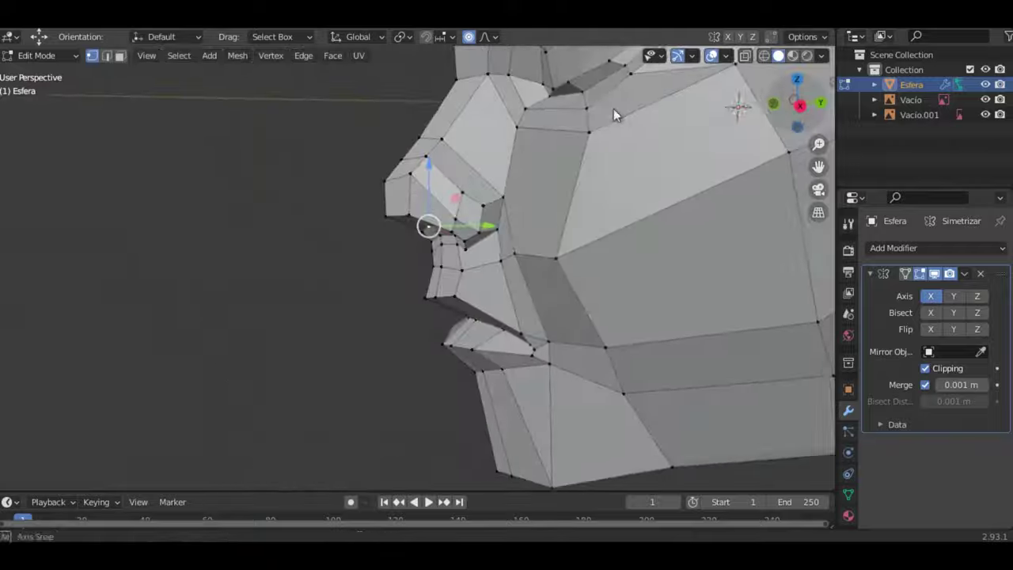
pyautogui.press('KP_3')
pyautogui.scroll(2, 436, 194)
pyautogui.press('g')
pyautogui.press('y')
pyautogui.click(475, 267)
pyautogui.moveTo(475, 267)
pyautogui.mouseDown(button='middle')
pyautogui.moveTo(815, 266)
pyautogui.moveTo(683, 452)
pyautogui.moveTo(601, 277)
pyautogui.mouseUp(button='middle')
# - Merge the chin triangles into a quad and dissolve the extra jaw edge
pyautogui.press('KP_1')
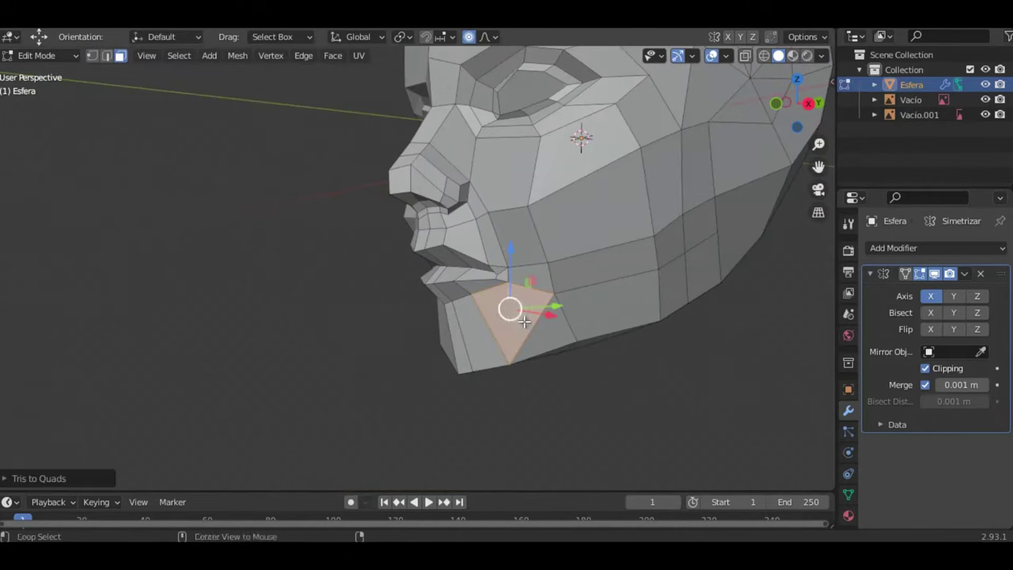
pyautogui.click(592, 310)
pyautogui.moveTo(592, 310); pyautogui.dragTo(554, 300, button='middle')
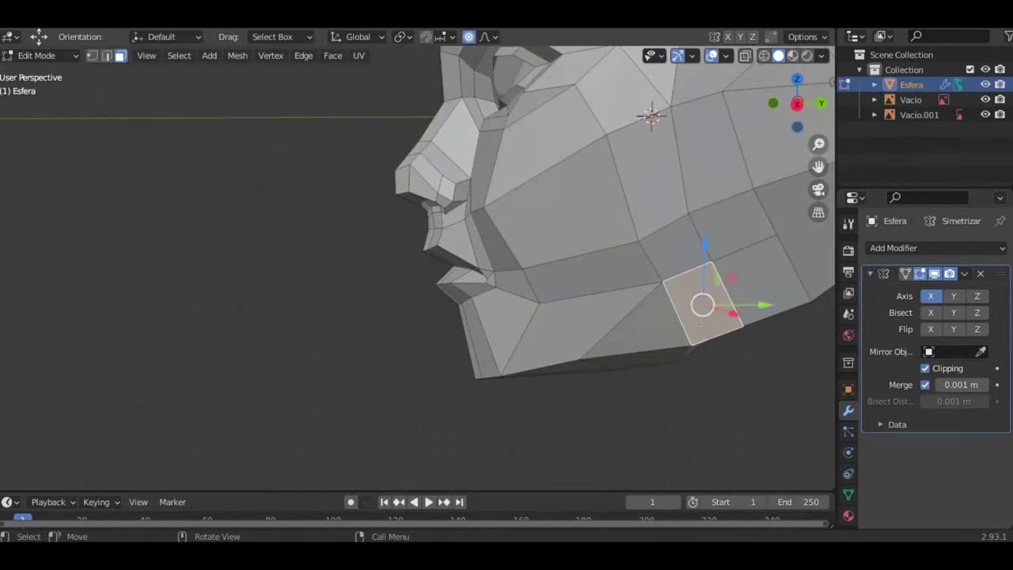
pyautogui.press('2')
pyautogui.moveTo(693, 295); pyautogui.dragTo(530, 439, button='middle')
pyautogui.press('x')
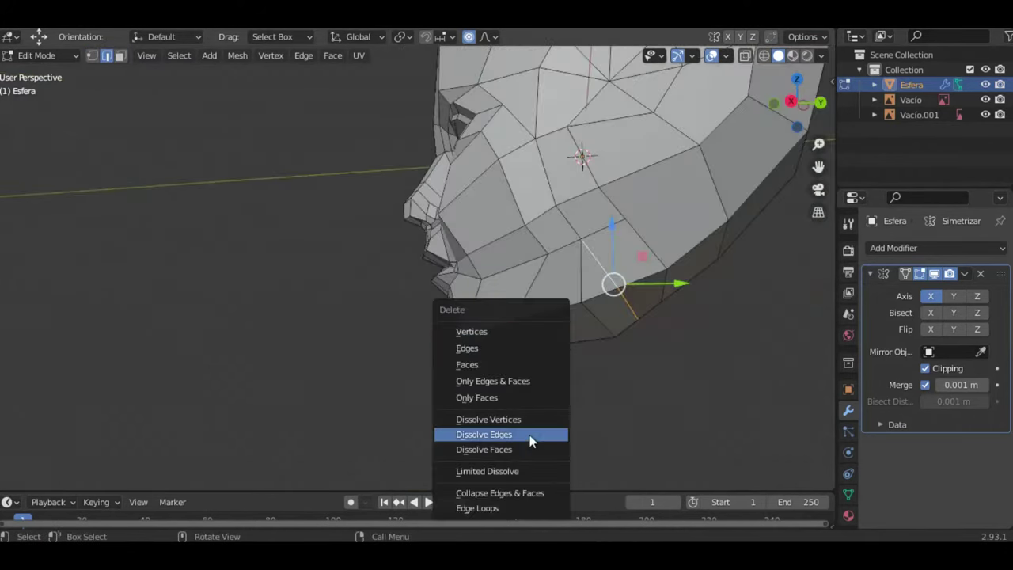
pyautogui.click(519, 434)
pyautogui.press('g')
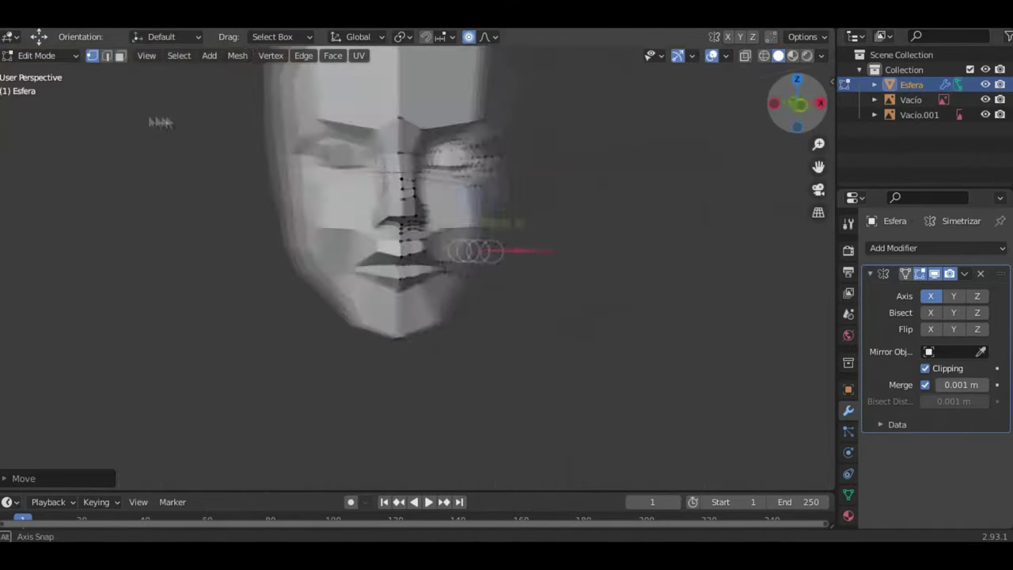
pyautogui.hotkey('ctrl', 'r')
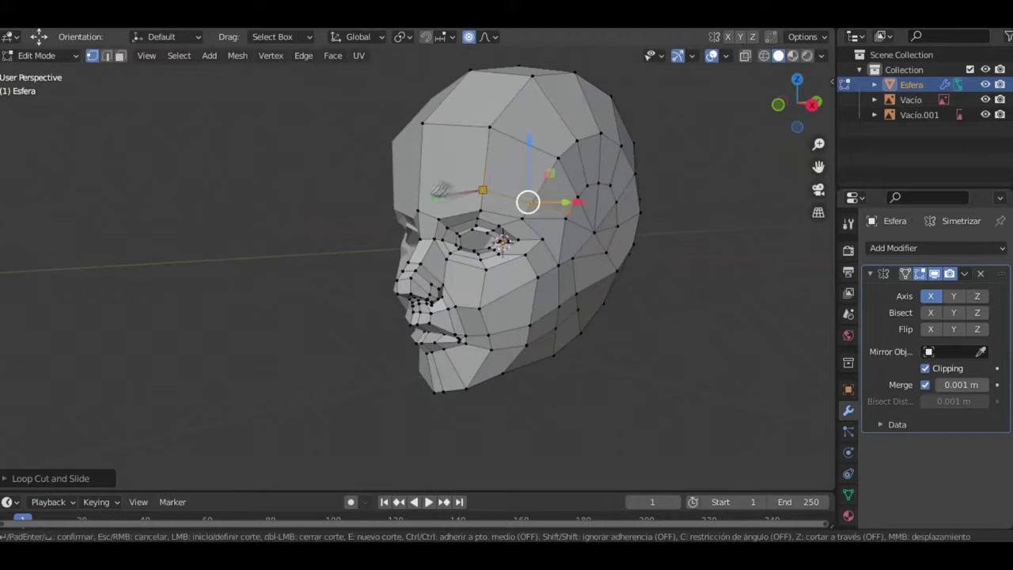
# - Add an edge loop around the head and adjust the profile and lip-corner vertices
pyautogui.click(813, 105)
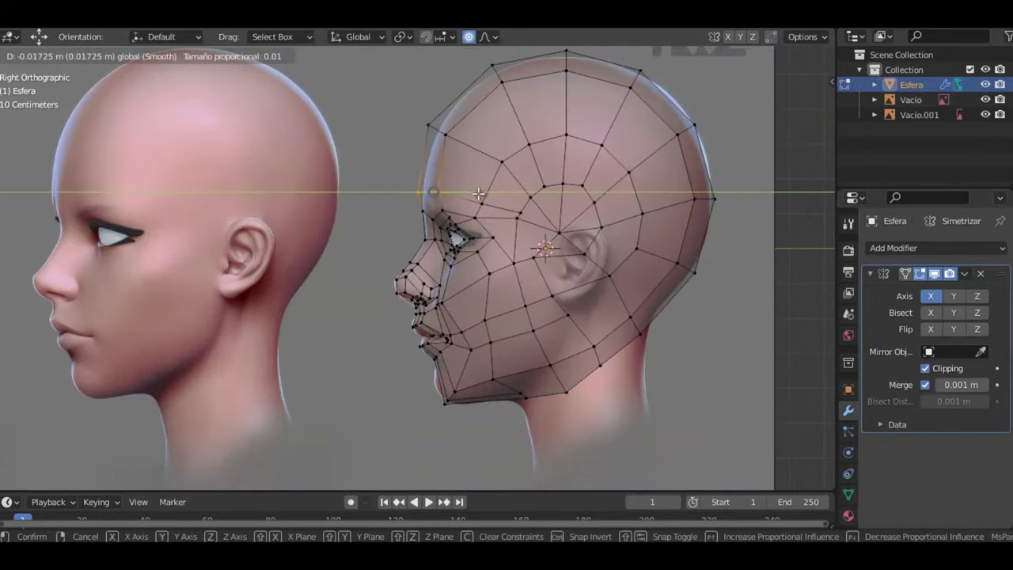
pyautogui.click(478, 193)
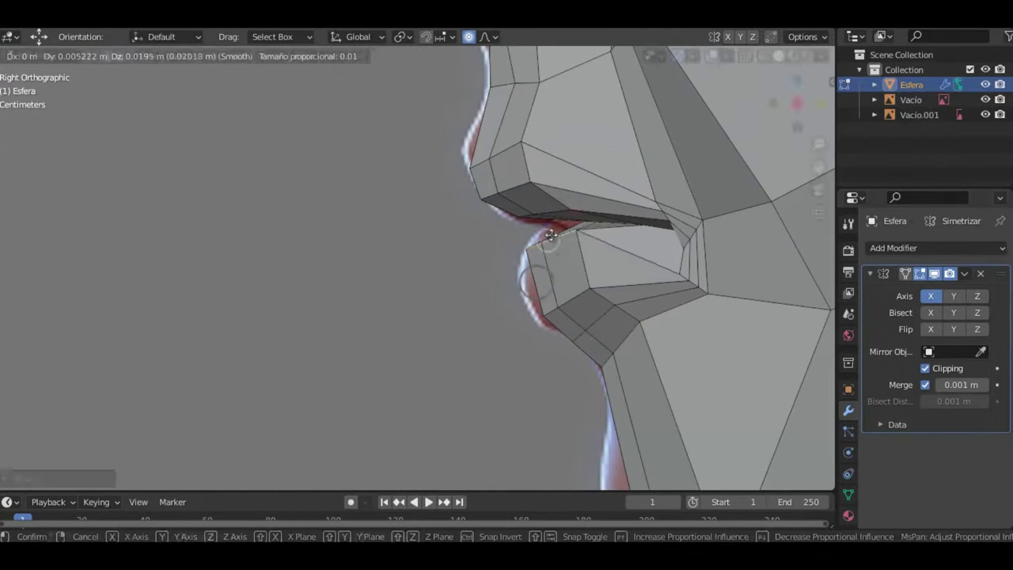
pyautogui.press('g')
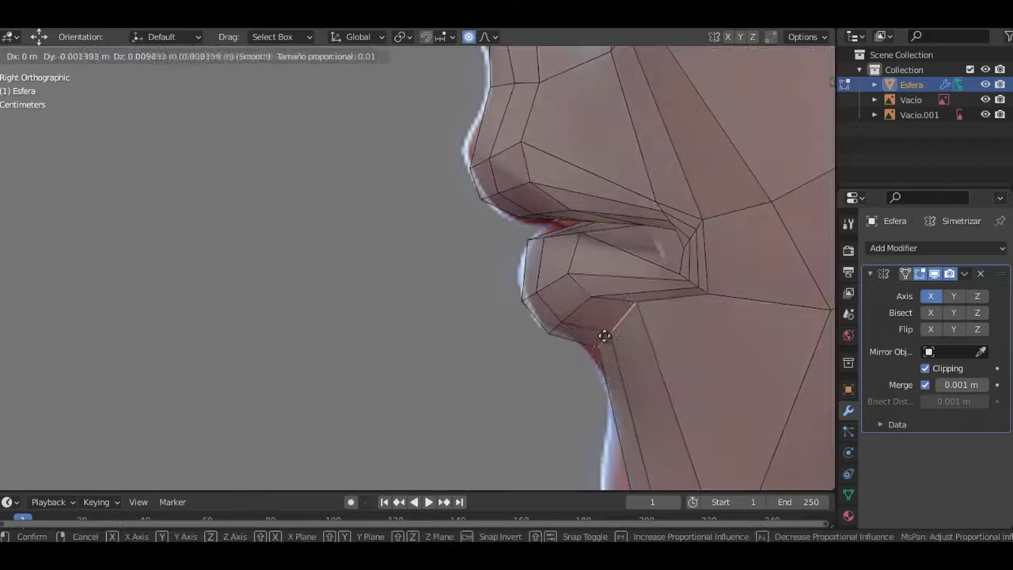
pyautogui.moveTo(602, 271); pyautogui.dragTo(81, 421, button='middle')
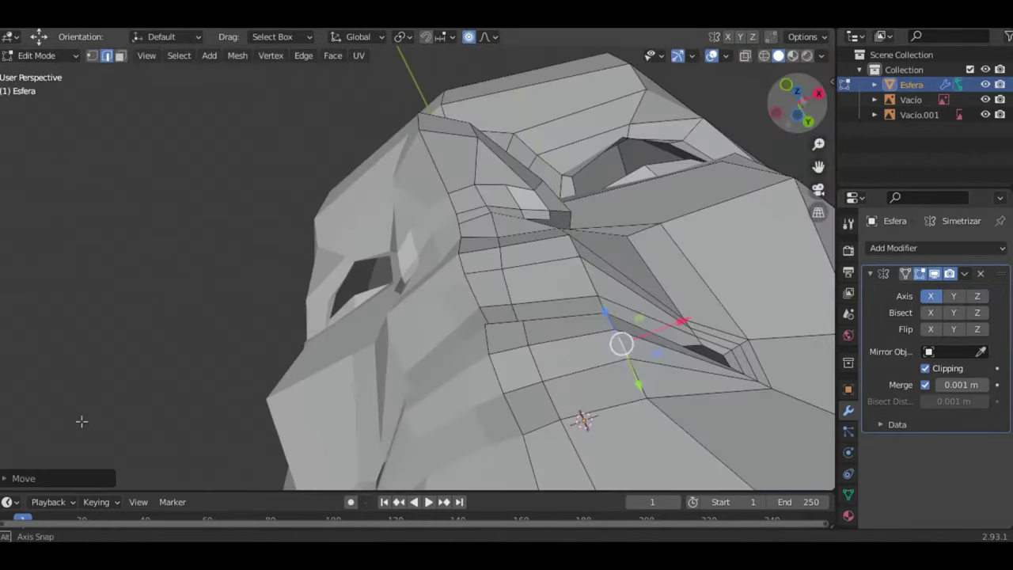
pyautogui.press('KP_1')
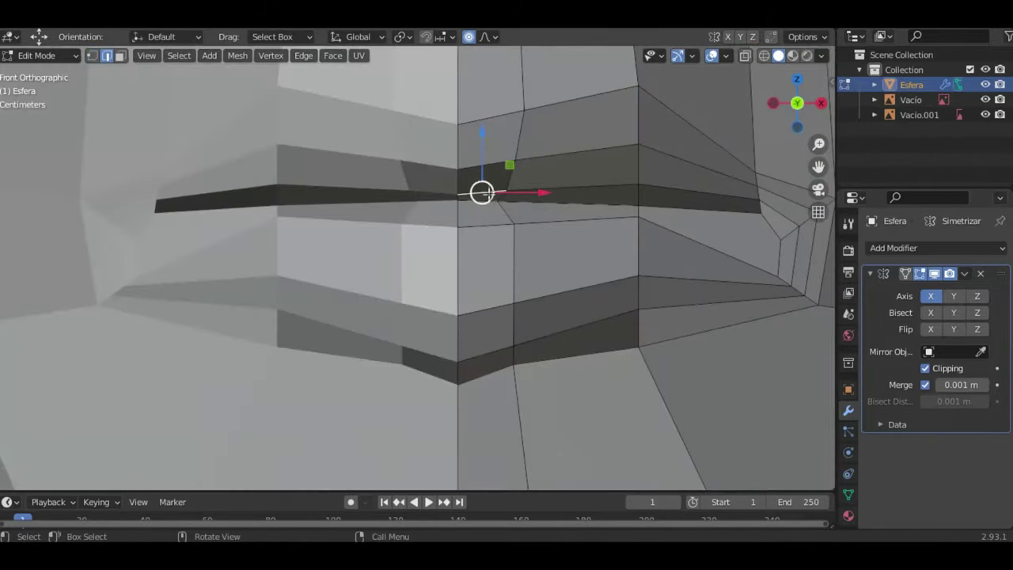
pyautogui.click(770, 253)
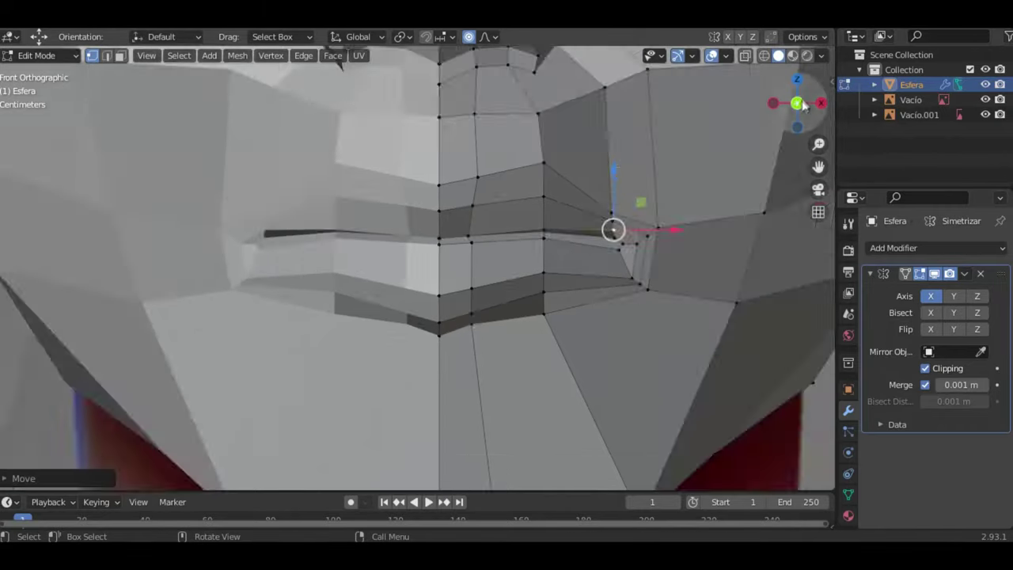
pyautogui.moveTo(760, 212); pyautogui.dragTo(487, 127, button='middle')
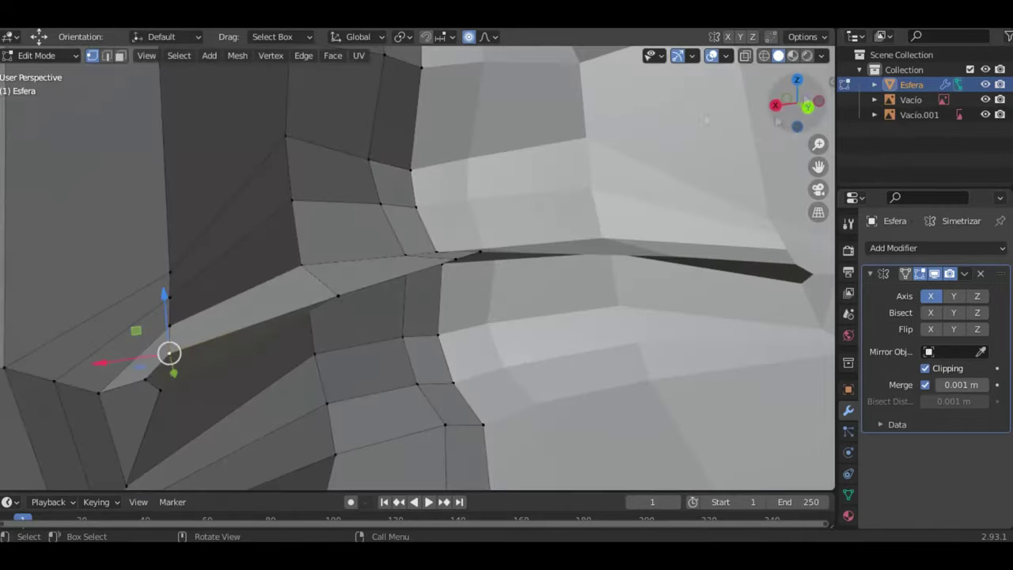
# - Rip the mouth edge into upper and lower lips and fit them to the front reference
pyautogui.click(455, 302)
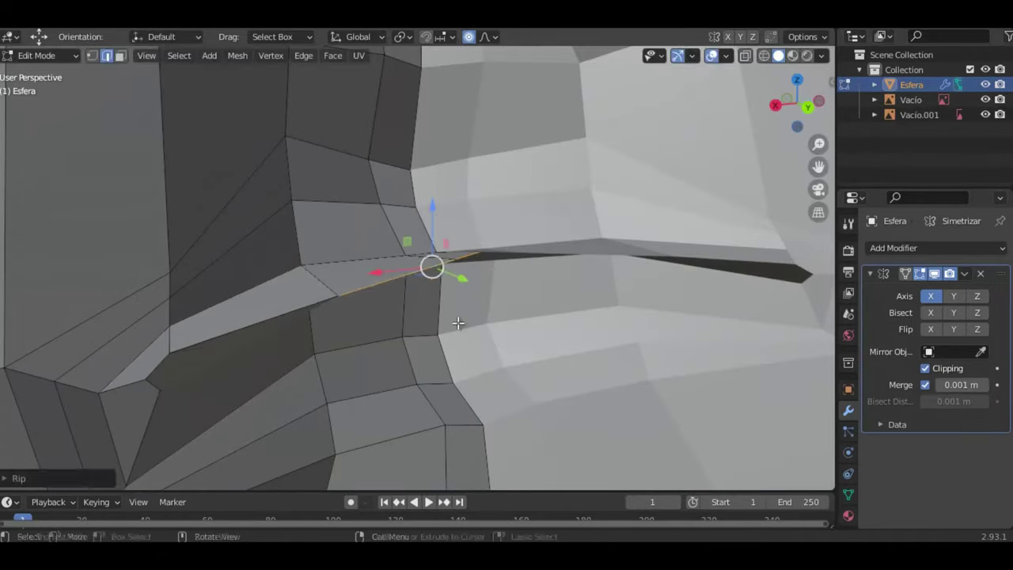
pyautogui.press('g')
pyautogui.press('g')
pyautogui.press('KP_1')
pyautogui.scroll(3, 479, 216)
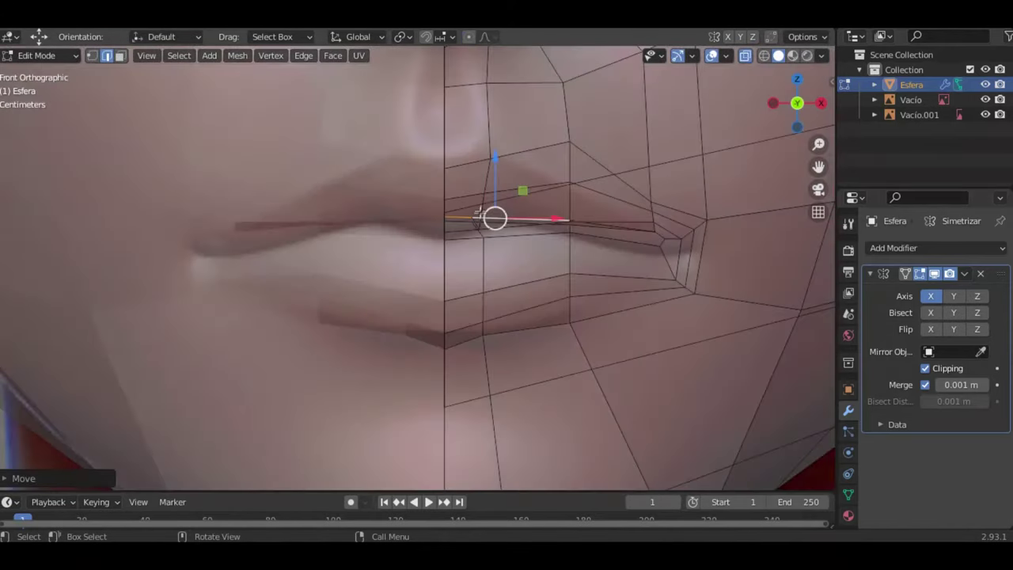
pyautogui.moveTo(477, 215); pyautogui.dragTo(491, 194)
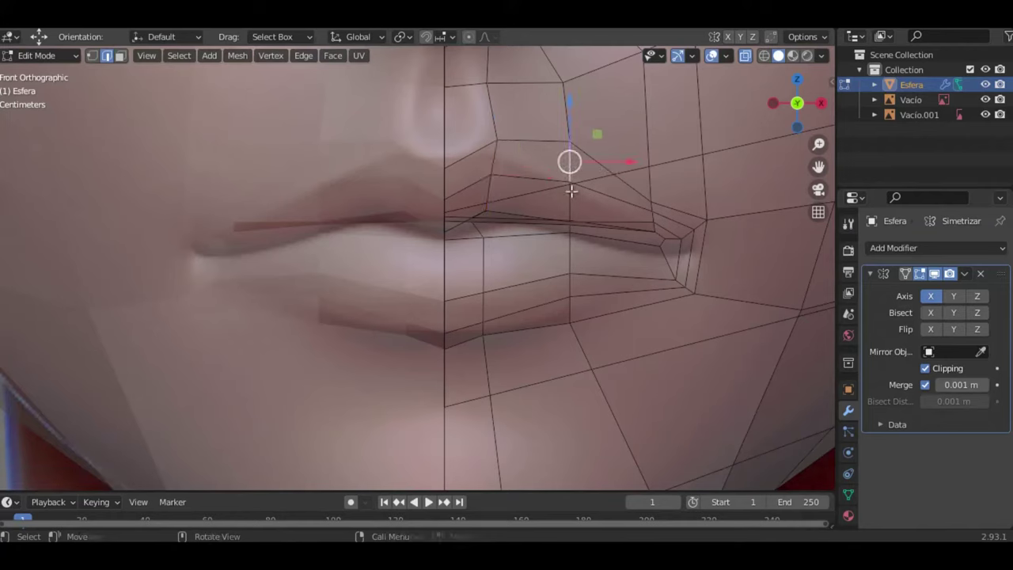
pyautogui.moveTo(569, 161); pyautogui.dragTo(570, 184)
pyautogui.moveTo(570, 285)
pyautogui.mouseDown()
pyautogui.moveTo(464, 339)
pyautogui.moveTo(486, 335)
pyautogui.mouseUp()
pyautogui.moveTo(669, 285); pyautogui.dragTo(668, 283)
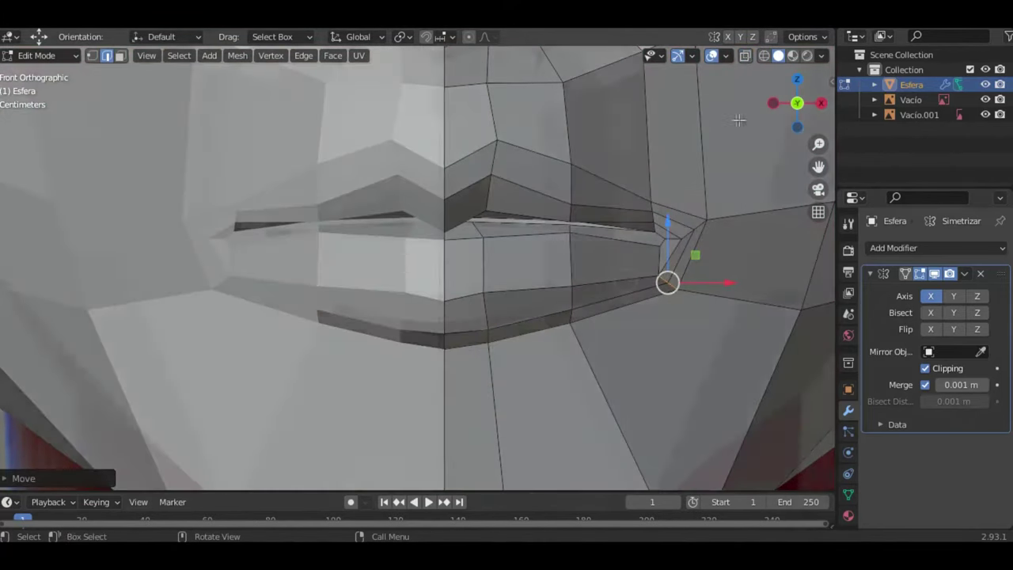
# - Preview the head in Object Mode with level-1 subdivision smoothing
pyautogui.moveTo(667, 282); pyautogui.dragTo(778, 169, button='middle')
pyautogui.press('Tab')
pyautogui.hotkey('ctrl', '1')
pyautogui.moveTo(709, 489); pyautogui.dragTo(16, 111, button='middle')
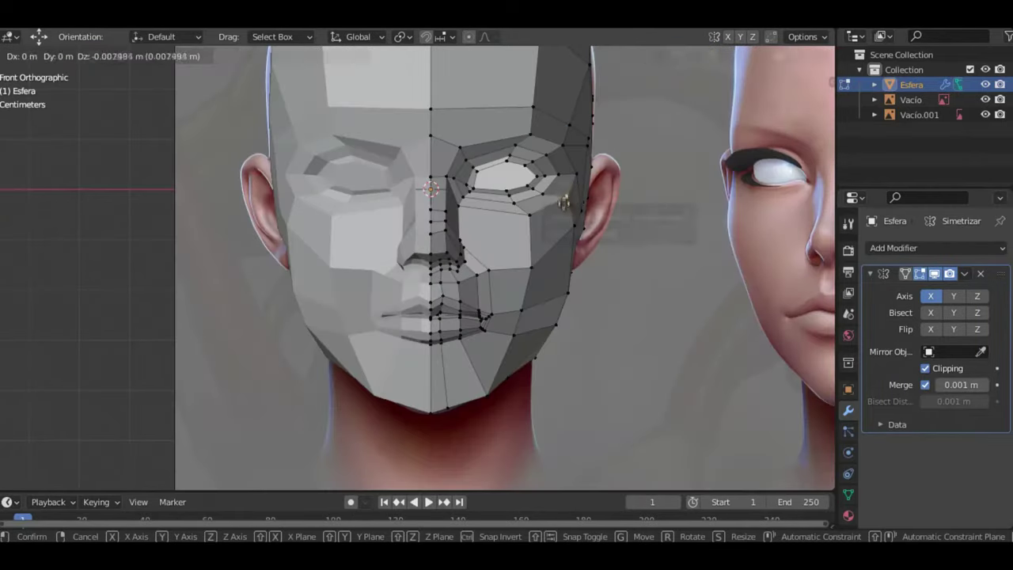
# - Move the lower eyelid vertex onto the eye outline in the front view
pyautogui.click(563, 202)
pyautogui.moveTo(565, 199); pyautogui.dragTo(600, 275, button='middle')
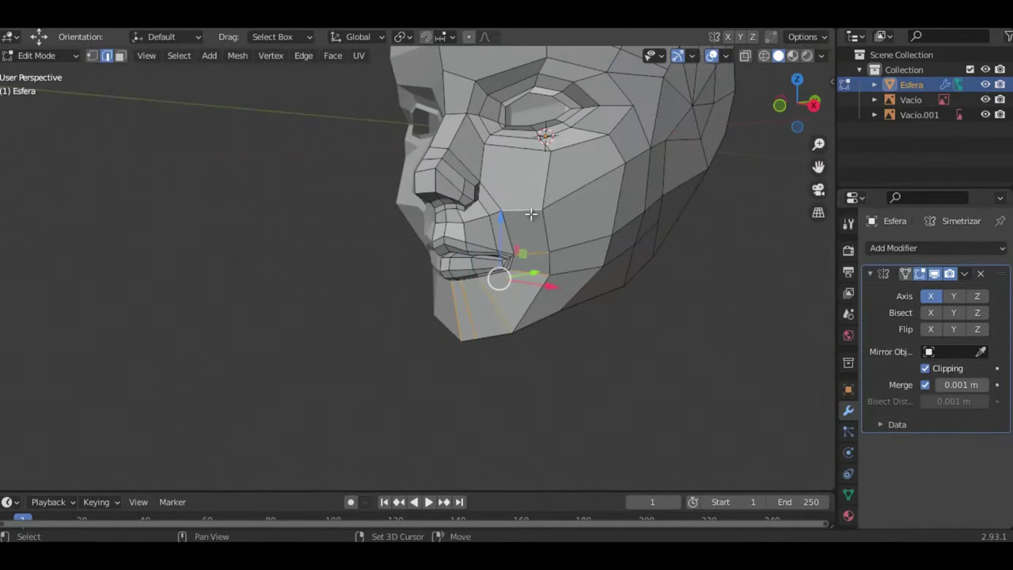
pyautogui.press('KP_1')
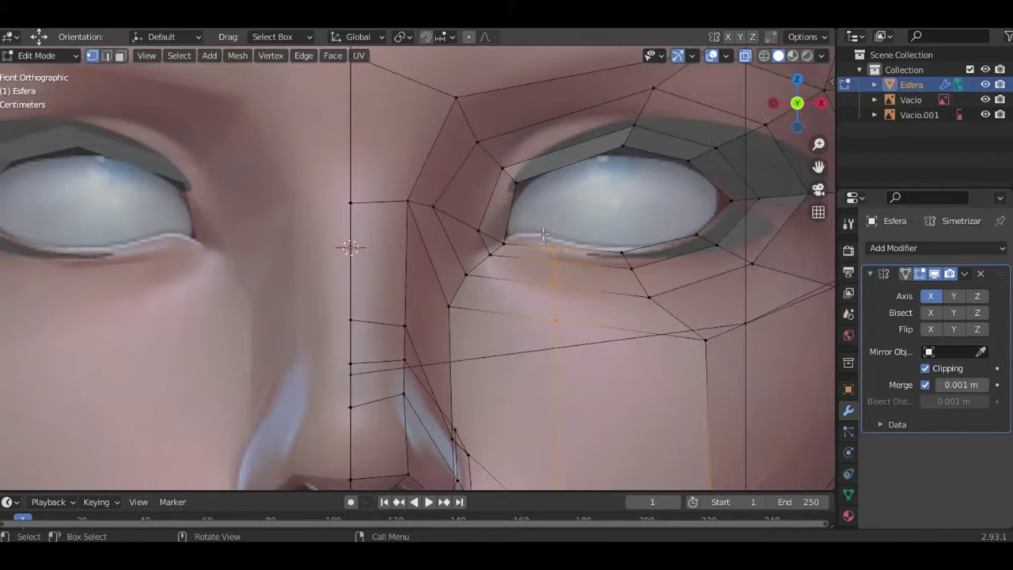
pyautogui.moveTo(559, 271); pyautogui.dragTo(554, 275)
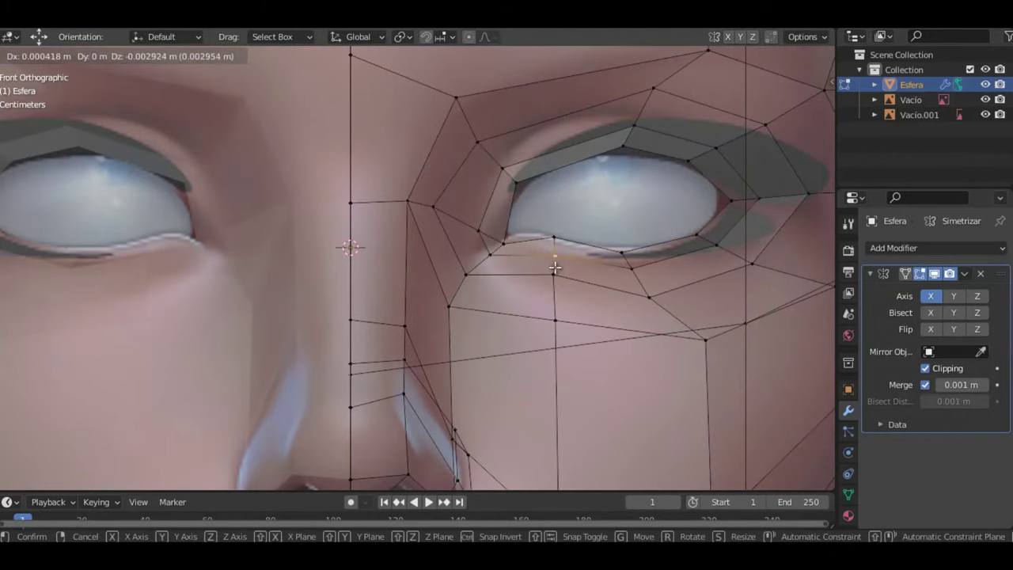
pyautogui.click(555, 268)
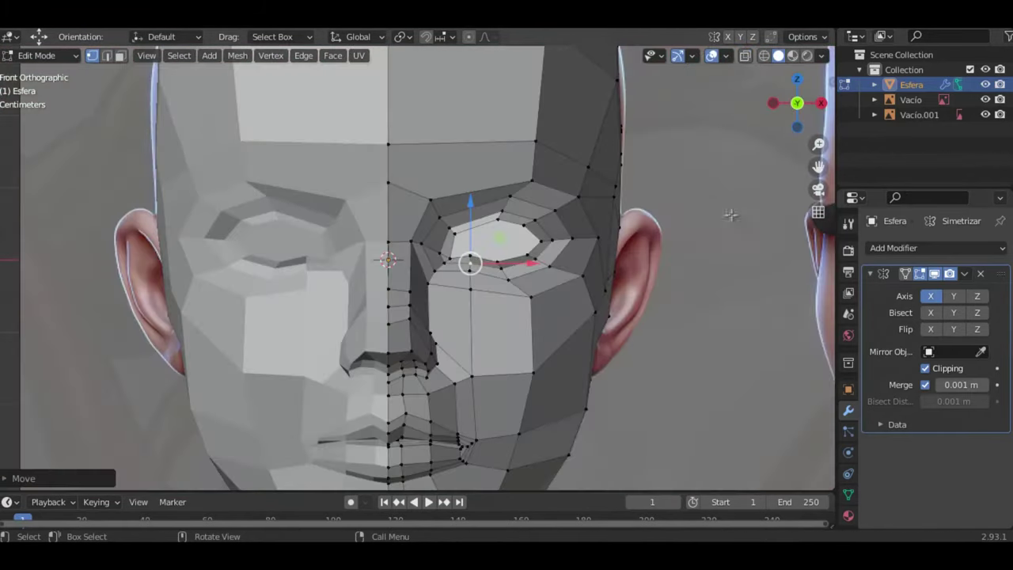
# - Add a Subdivision Surface modifier and reshape the eye opening to the reference
pyautogui.click(936, 248)
pyautogui.click(724, 488)
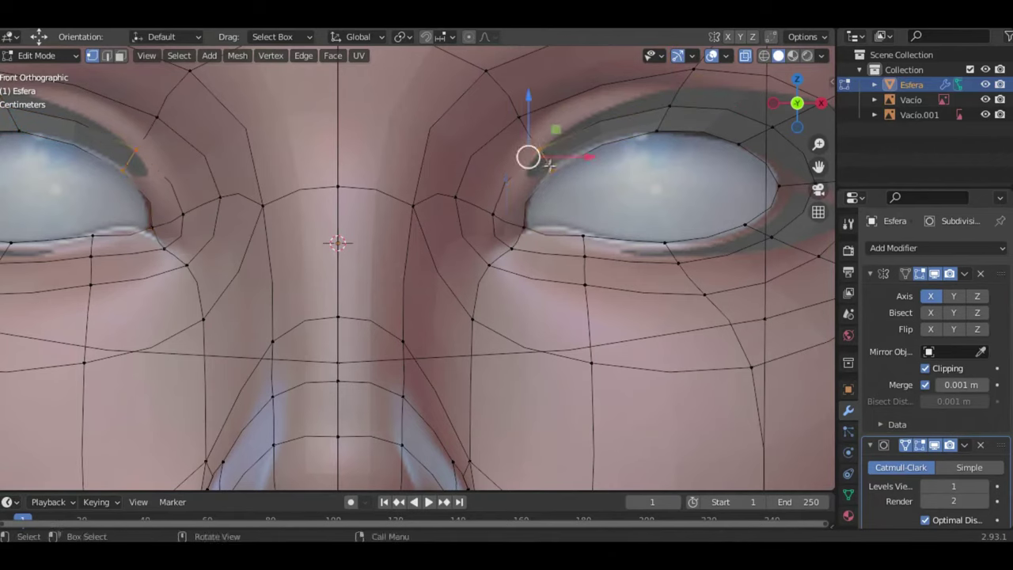
pyautogui.moveTo(549, 165); pyautogui.dragTo(546, 152)
pyautogui.moveTo(549, 238); pyautogui.dragTo(540, 155)
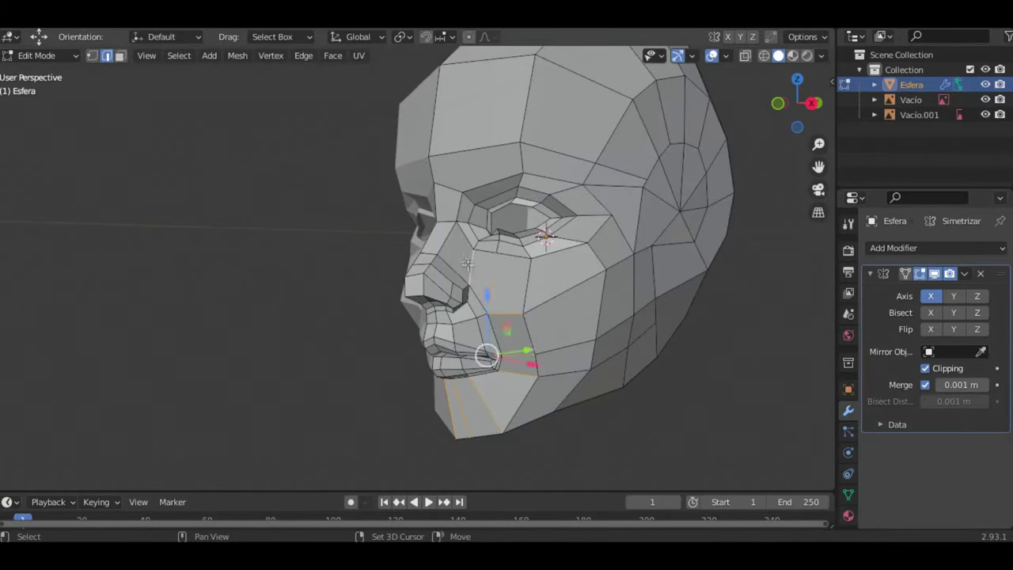
# - Subdivide the selected cheek faces and move the new vertices toward the front reference
pyautogui.moveTo(470, 266); pyautogui.dragTo(477, 287, button='middle')
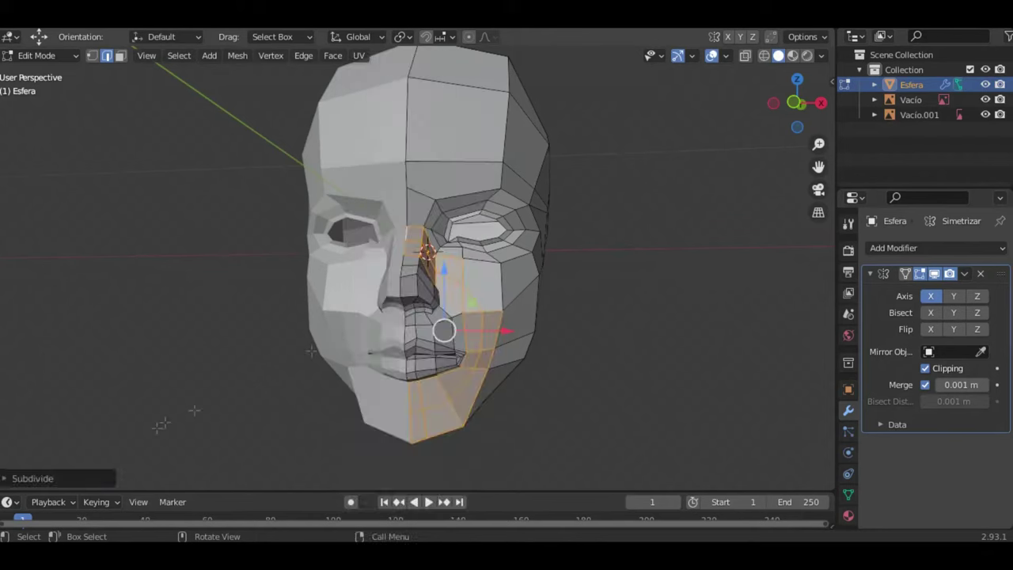
pyautogui.click(31, 478)
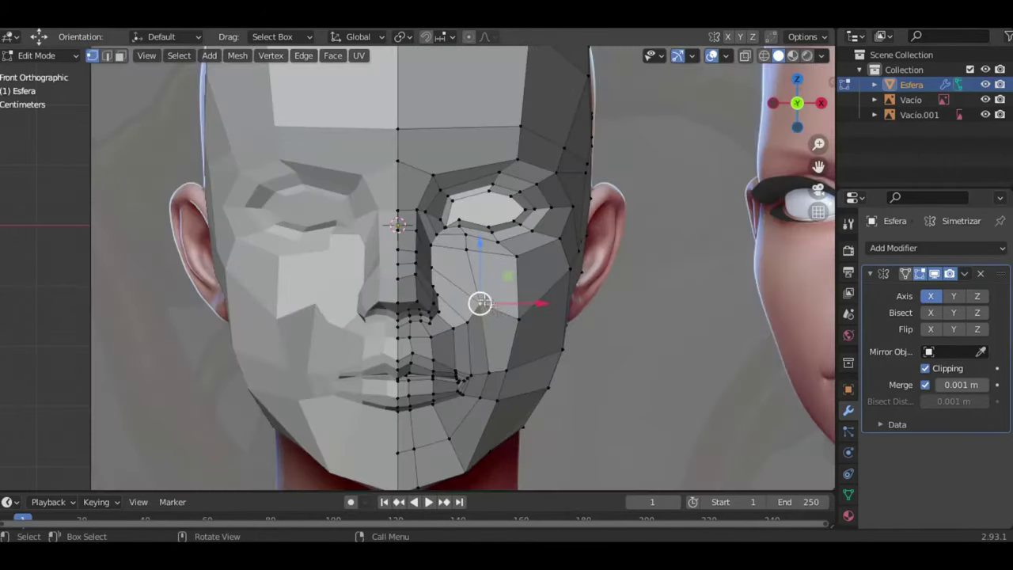
pyautogui.press('g')
pyautogui.click(488, 323)
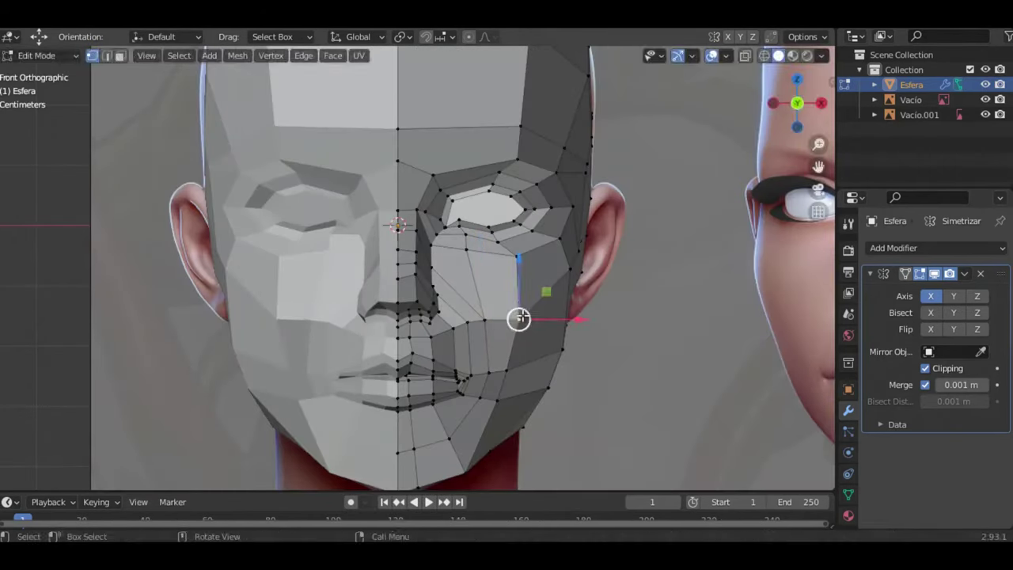
pyautogui.moveTo(488, 323); pyautogui.dragTo(0, 126, button='middle')
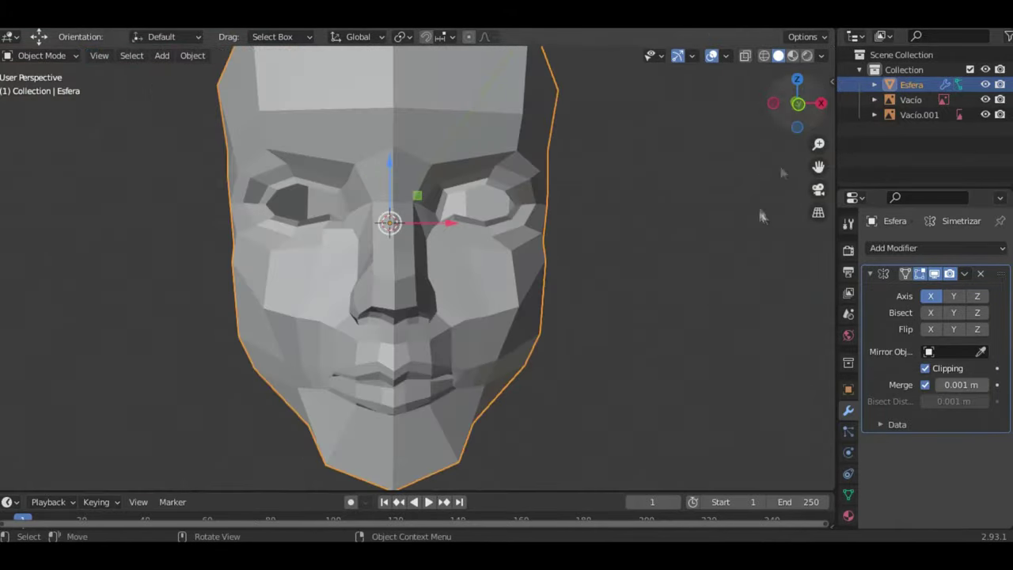
# - Add a Subdivision Surface modifier and fine-tune the selected cheek edge
pyautogui.click(936, 248)
pyautogui.click(702, 477)
pyautogui.moveTo(702, 477)
pyautogui.mouseDown(button='middle')
pyautogui.moveTo(705, 106)
pyautogui.moveTo(500, 144)
pyautogui.mouseUp(button='middle')
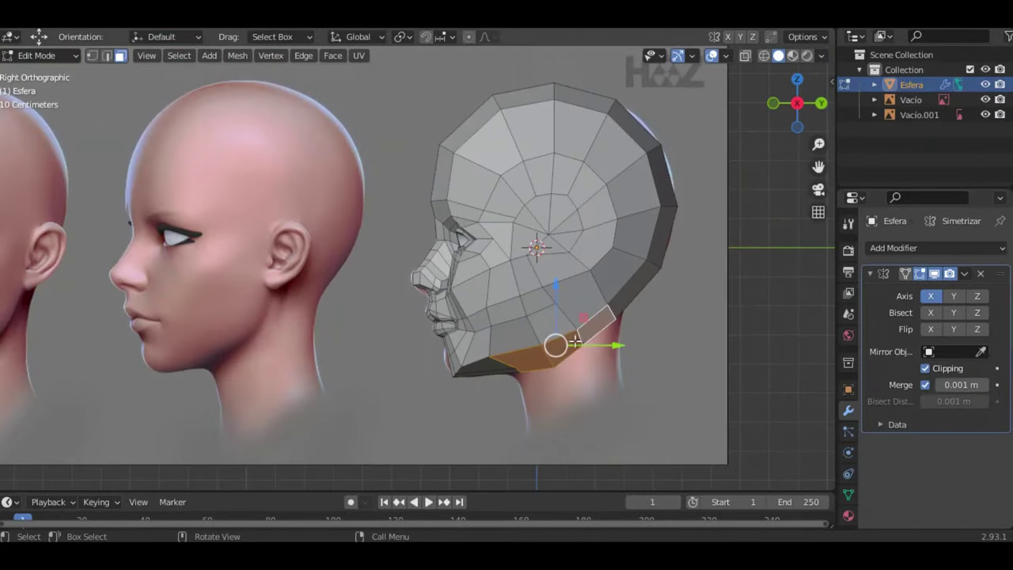
pyautogui.moveTo(575, 340); pyautogui.dragTo(575, 343)
# - In Object Mode, add a cylinder mesh to serve as the neck
pyautogui.press('x')
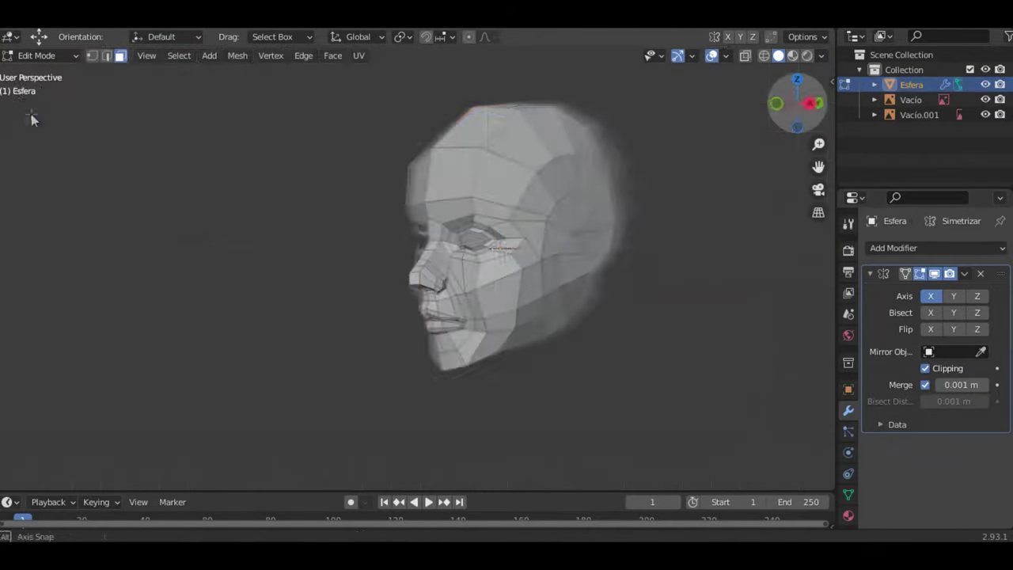
pyautogui.press('Tab')
pyautogui.click(162, 55)
pyautogui.click(340, 156)
pyautogui.click(38, 477)
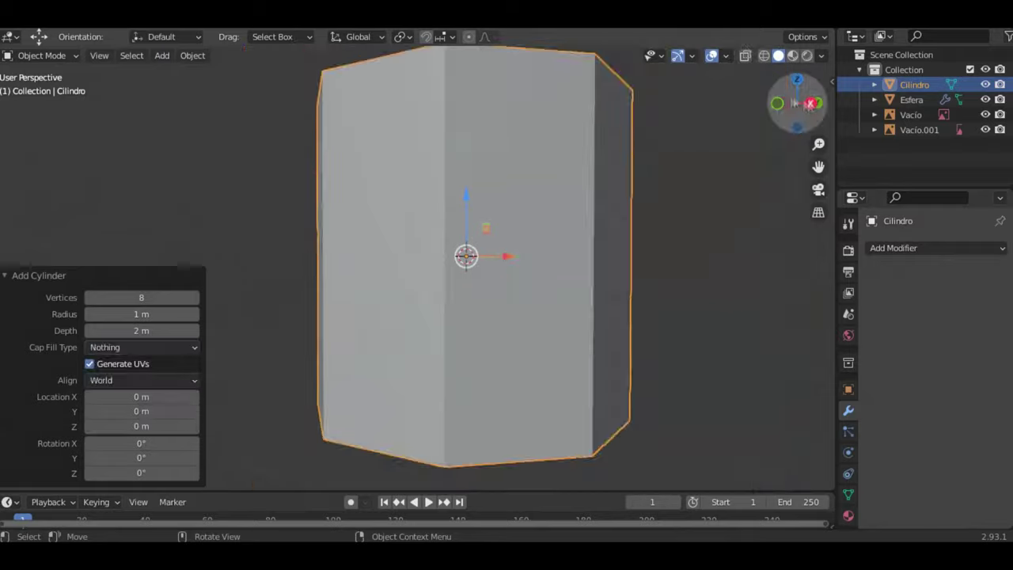
pyautogui.moveTo(475, 237); pyautogui.dragTo(507, 301, button='middle')
pyautogui.click(38, 276)
# - Scale the cylinder to neck size, place it under the head and tilt it to the neck angle
pyautogui.press('KP_1')
pyautogui.press('s')
pyautogui.click(519, 207)
pyautogui.press('g')
pyautogui.click(520, 207)
pyautogui.press('KP_3')
pyautogui.press('r')
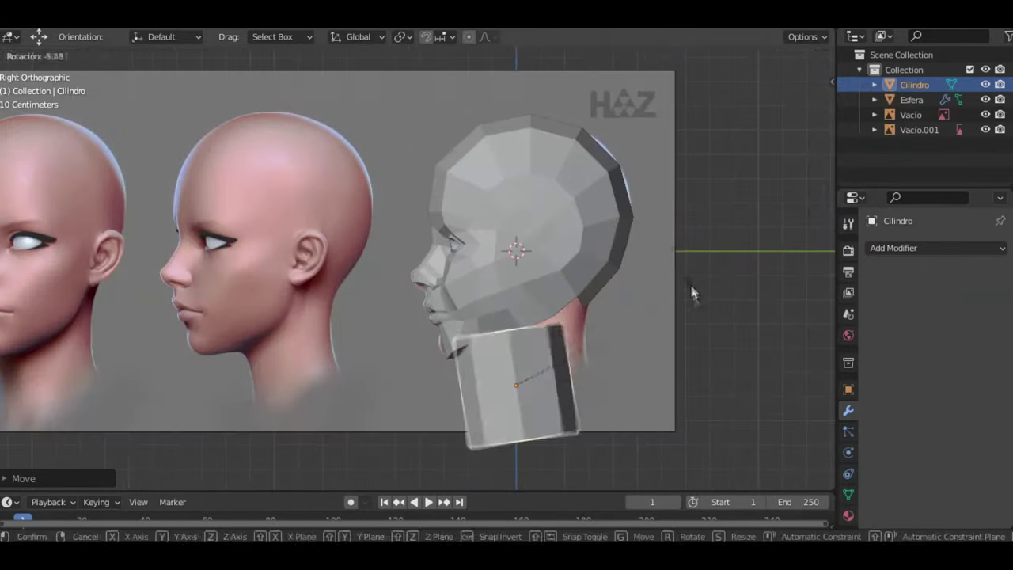
pyautogui.press('Return')
pyautogui.press('s')
pyautogui.press('Return')
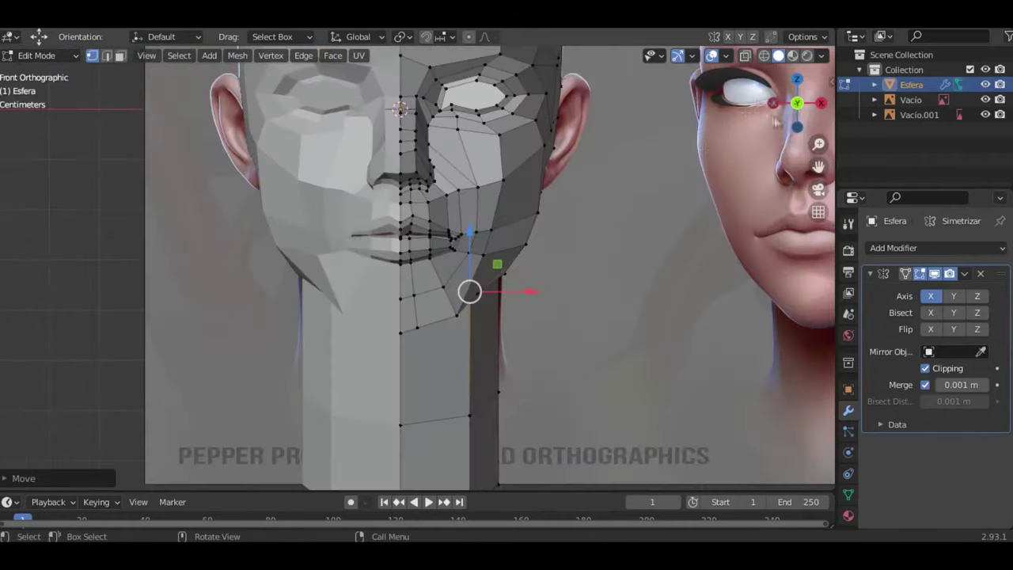
# - Raise a neck vertex, box-select the neck in X-ray, and move a jaw vertex onto the jawline
pyautogui.moveTo(472, 382); pyautogui.dragTo(475, 346)
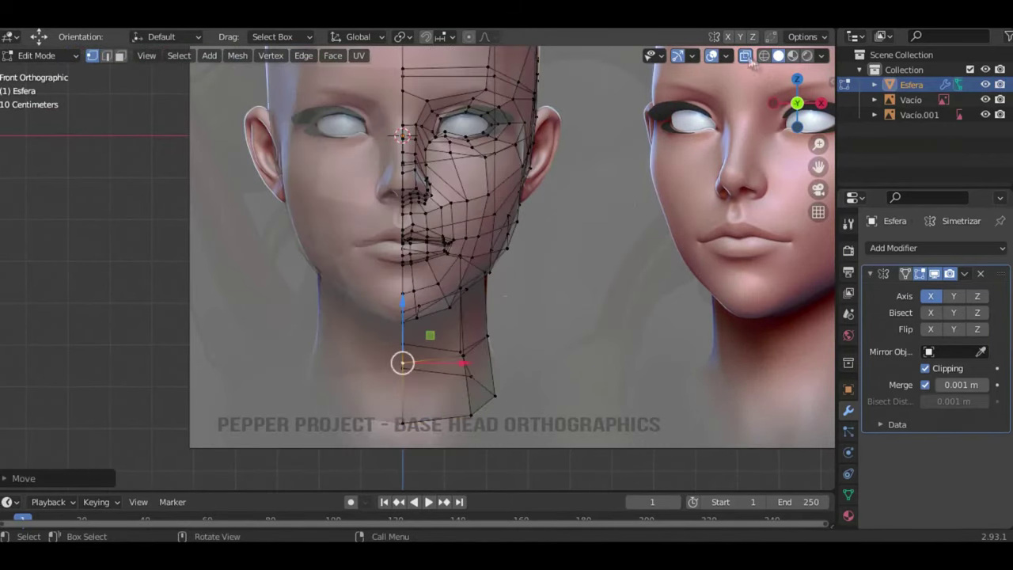
pyautogui.click(745, 55)
pyautogui.moveTo(568, 289)
pyautogui.mouseDown()
pyautogui.moveTo(465, 372)
pyautogui.moveTo(457, 361)
pyautogui.mouseUp()
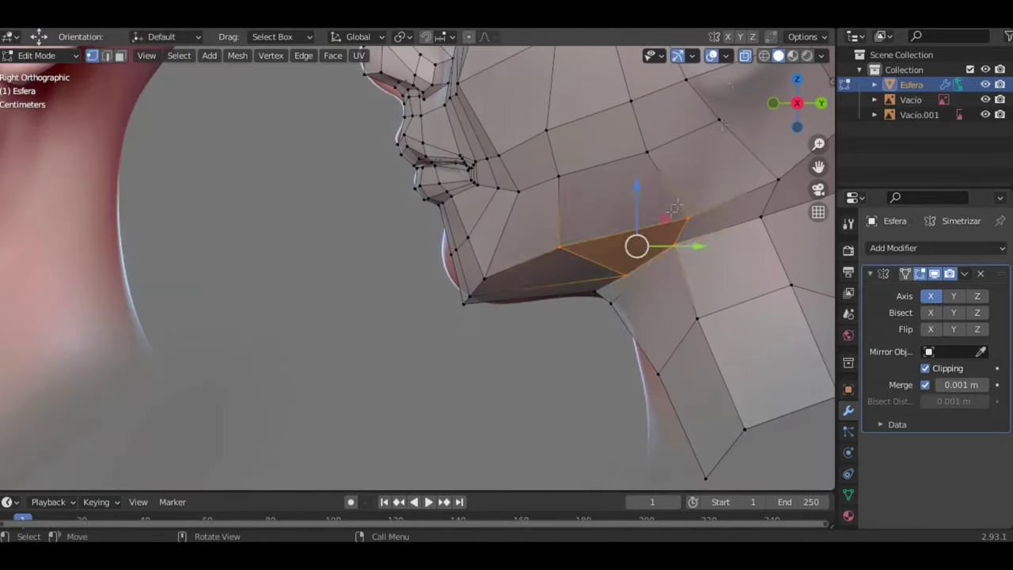
pyautogui.click(623, 276)
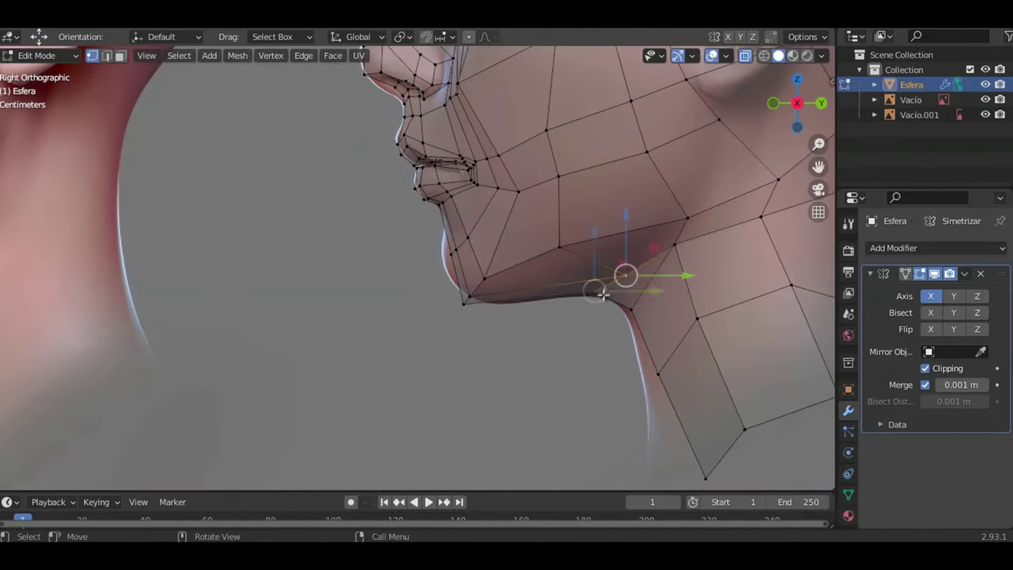
pyautogui.press('g')
pyautogui.click(730, 236)
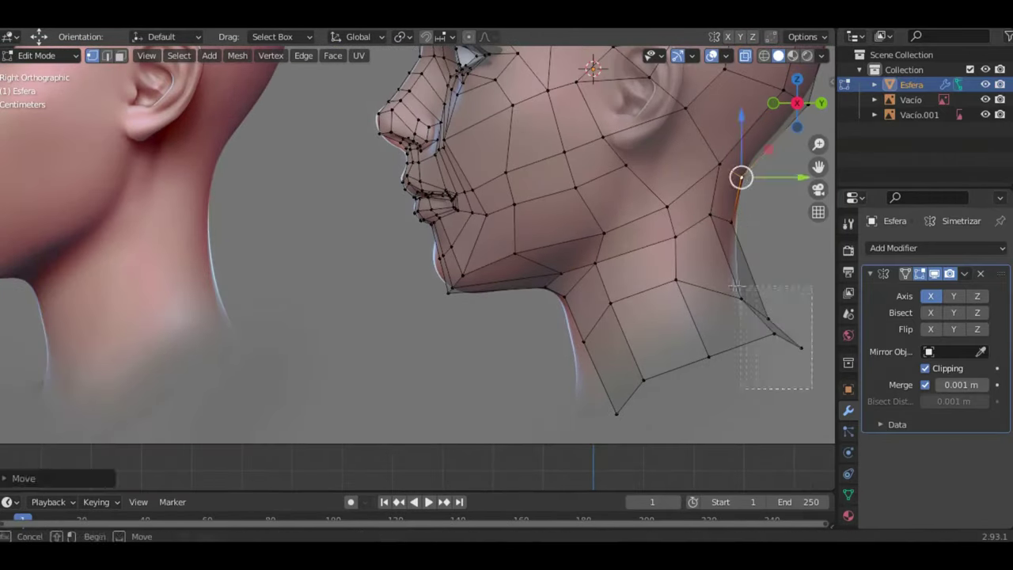
# - Rotate the lower neck vertices to follow the side reference's neck angle
pyautogui.moveTo(811, 388); pyautogui.dragTo(736, 287)
pyautogui.press('r')
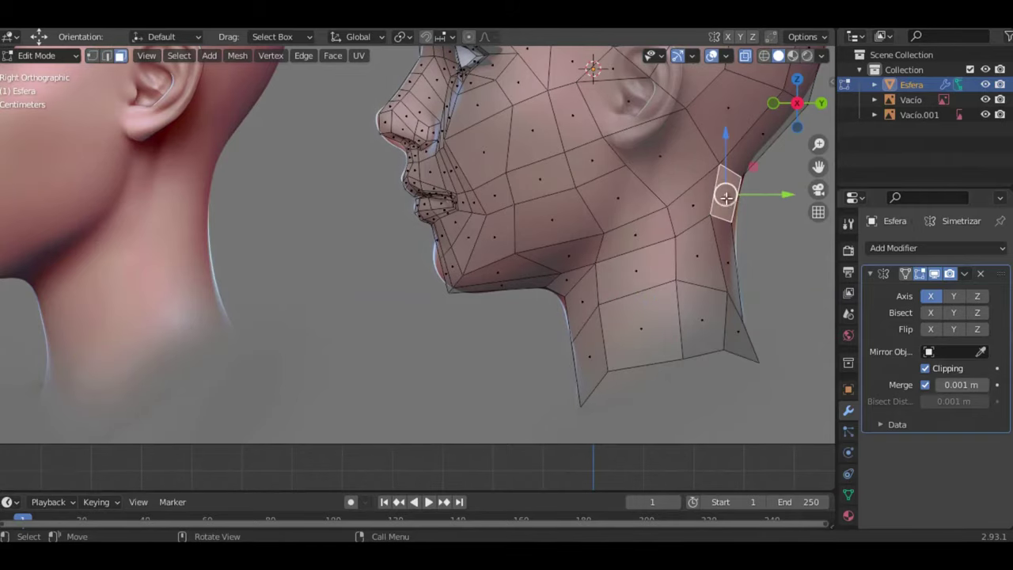
pyautogui.press('1')
pyautogui.click(772, 106)
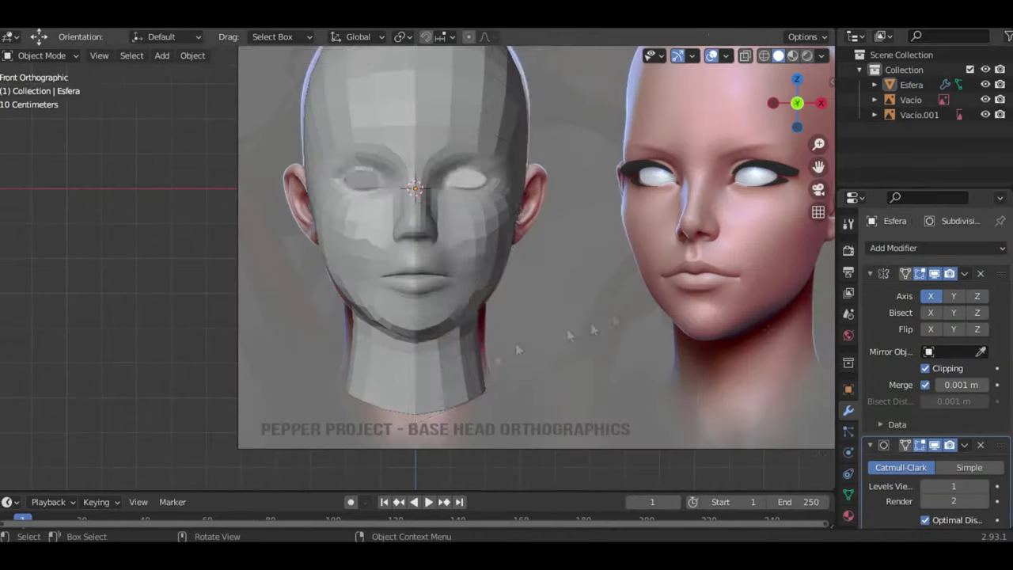
# - In X-ray, select the jaw-side faces, move and rotate them down onto the neck
pyautogui.hotkey('alt', 'z')
pyautogui.moveTo(533, 432); pyautogui.dragTo(470, 386)
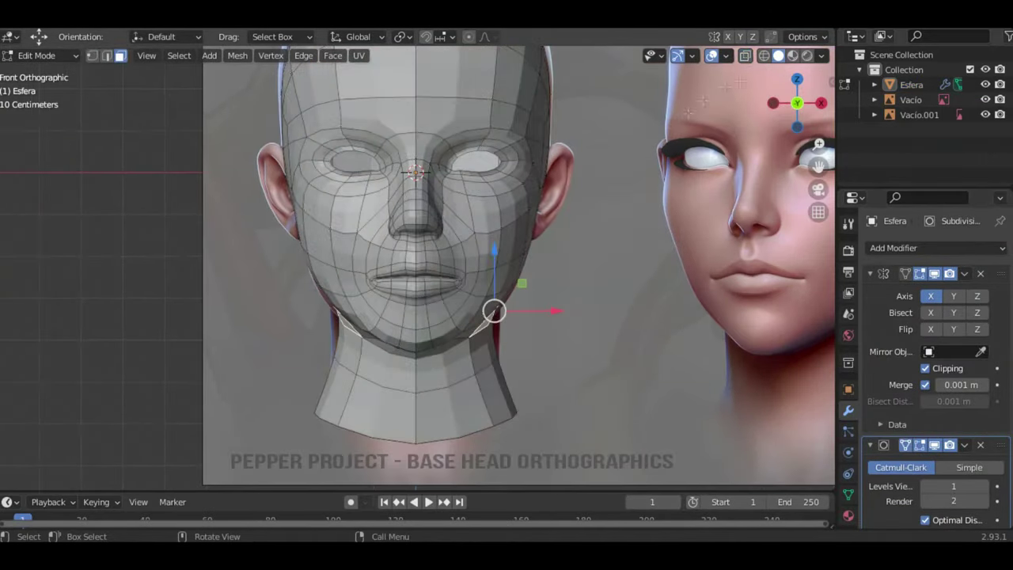
pyautogui.click(496, 340)
pyautogui.press('r')
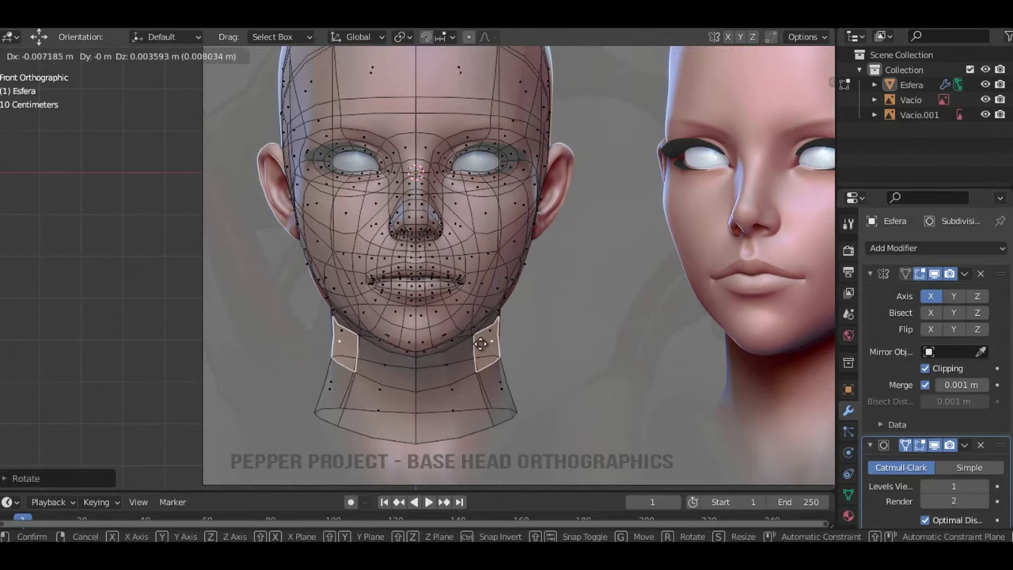
pyautogui.click(502, 386)
pyautogui.press('r')
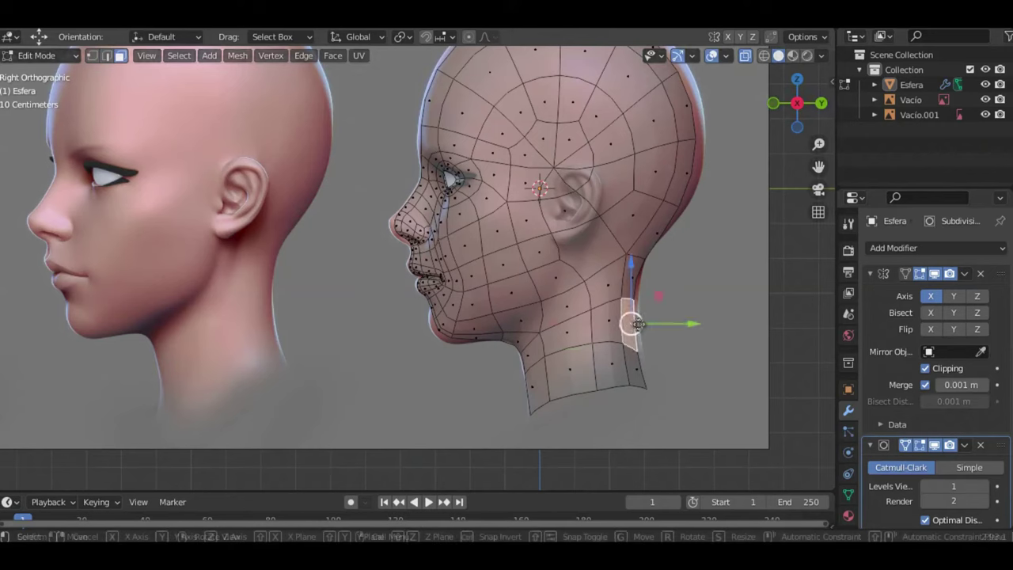
# - Reshape the back-of-skull strip and forehead with proportional editing to match the side profile
pyautogui.click(687, 162)
pyautogui.keyDown('shift'); pyautogui.moveTo(681, 107); pyautogui.dragTo(672, 183, button='middle'); pyautogui.keyUp('shift')
pyautogui.keyDown('shift'); pyautogui.click(672, 183); pyautogui.keyUp('shift')
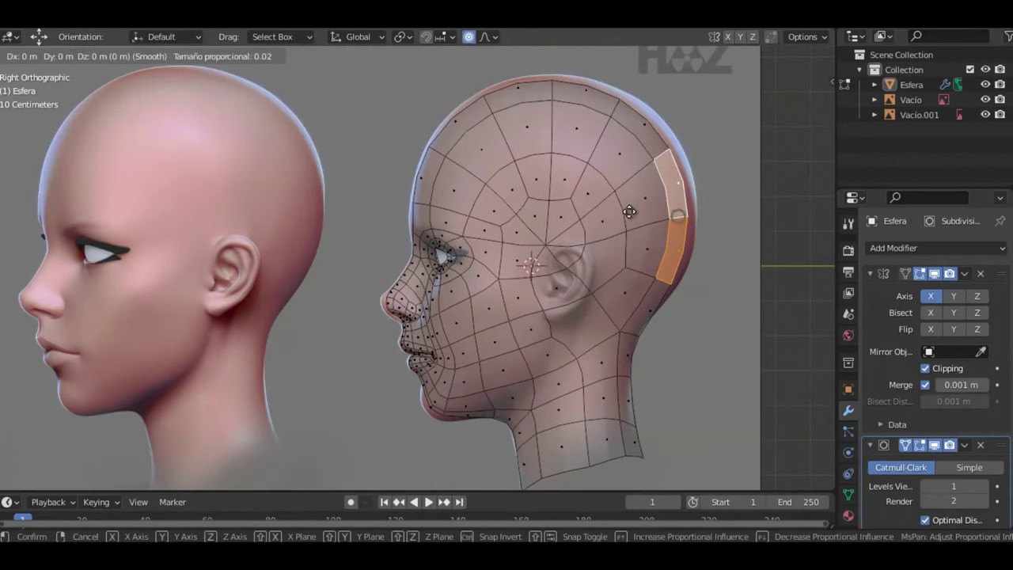
pyautogui.click(518, 94)
pyautogui.press('g')
pyautogui.click(442, 139)
pyautogui.press('g')
pyautogui.click(436, 139)
pyautogui.scroll(3, 427, 158)
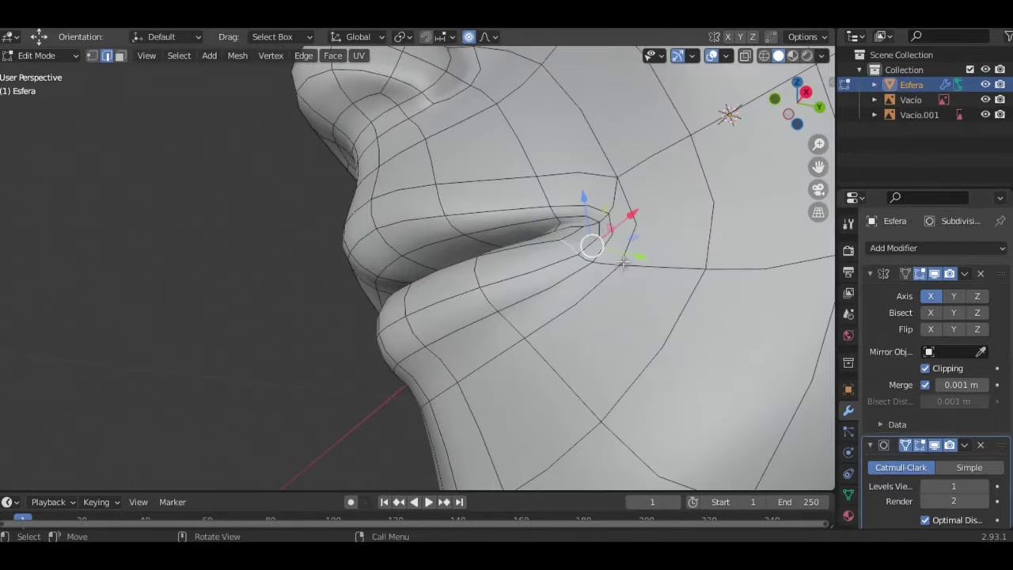
# - Move the mouth corner and lips with smooth falloff, then rotate the chin faces slightly
pyautogui.press('g')
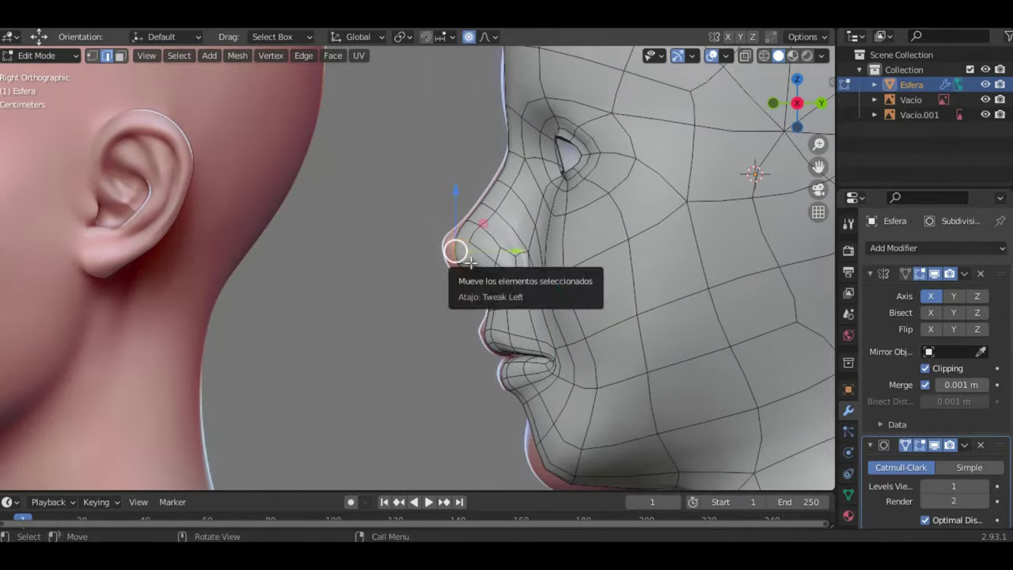
pyautogui.press('g')
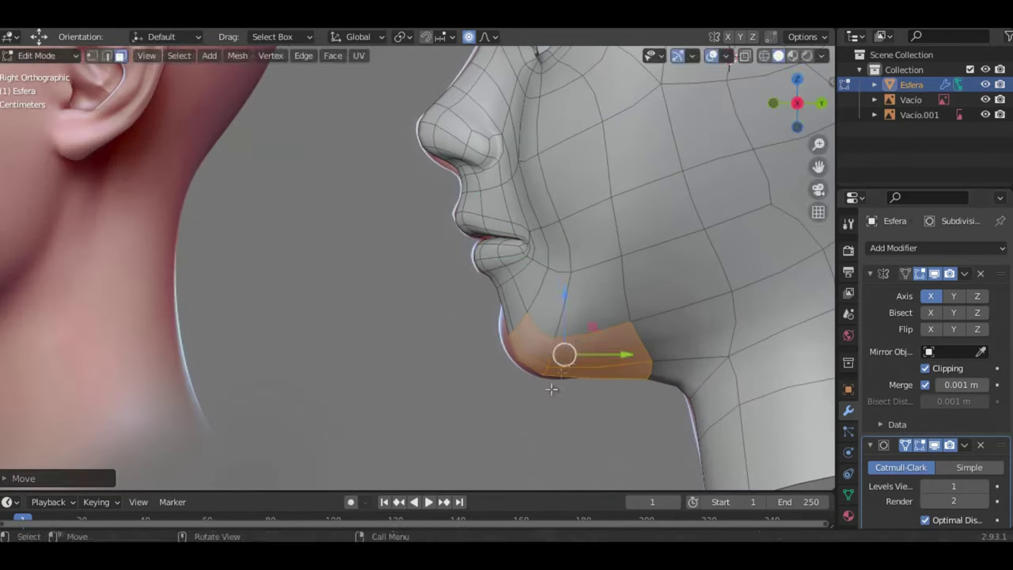
pyautogui.press('r')
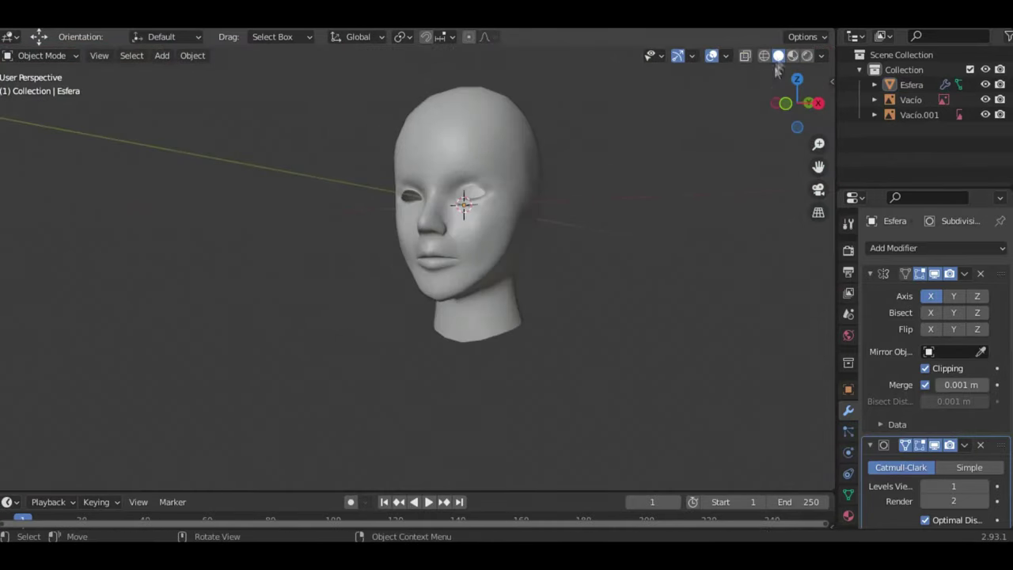
# - Set the head material's base colour to a pink skin tone and view it shaded
pyautogui.moveTo(913, 311)
pyautogui.mouseDown()
pyautogui.moveTo(904, 333)
pyautogui.moveTo(912, 325)
pyautogui.mouseUp()
pyautogui.click(773, 120)
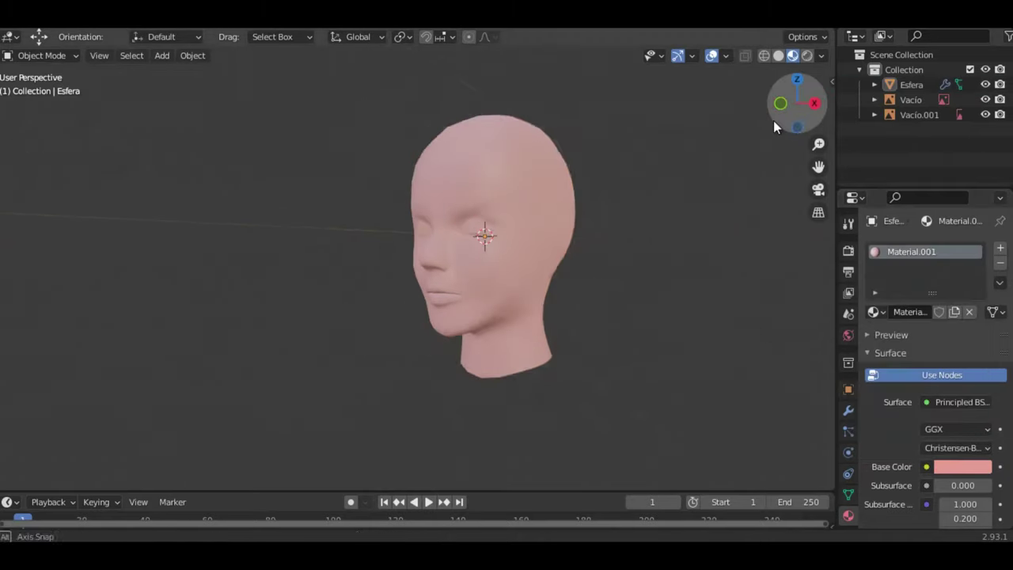
pyautogui.click(848, 250)
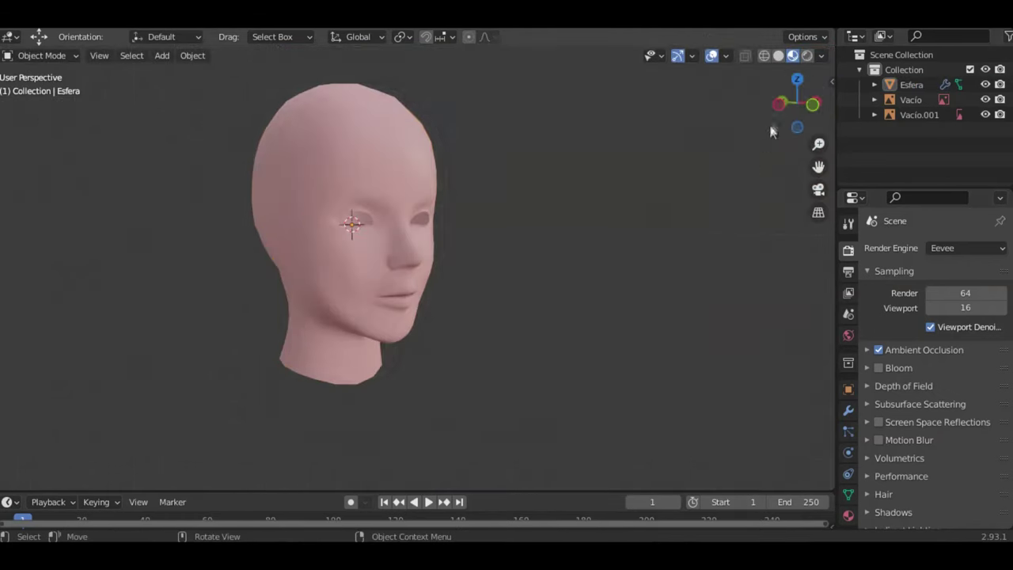
pyautogui.moveTo(697, 114); pyautogui.dragTo(445, 298, button='middle')
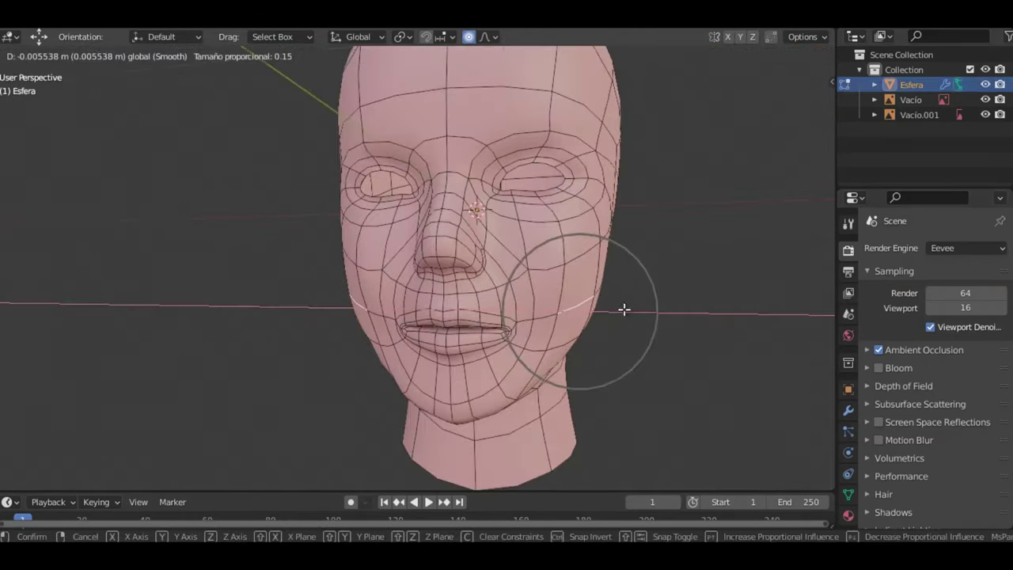
# - Warm the skin colour slightly and apply the Mirror modifier into real geometry
pyautogui.click(901, 349)
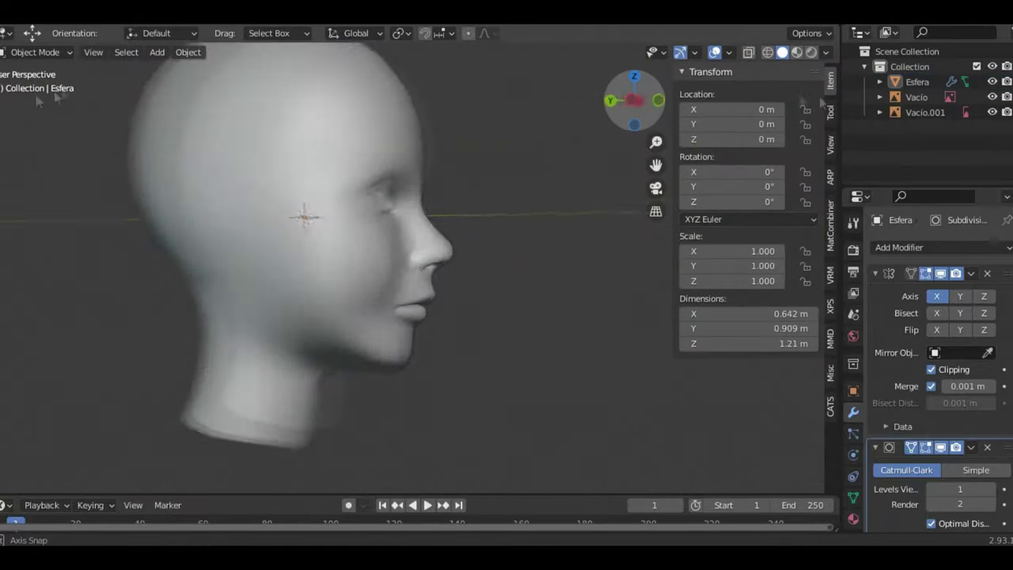
pyautogui.click(971, 273)
pyautogui.click(950, 291)
pyautogui.click(942, 247)
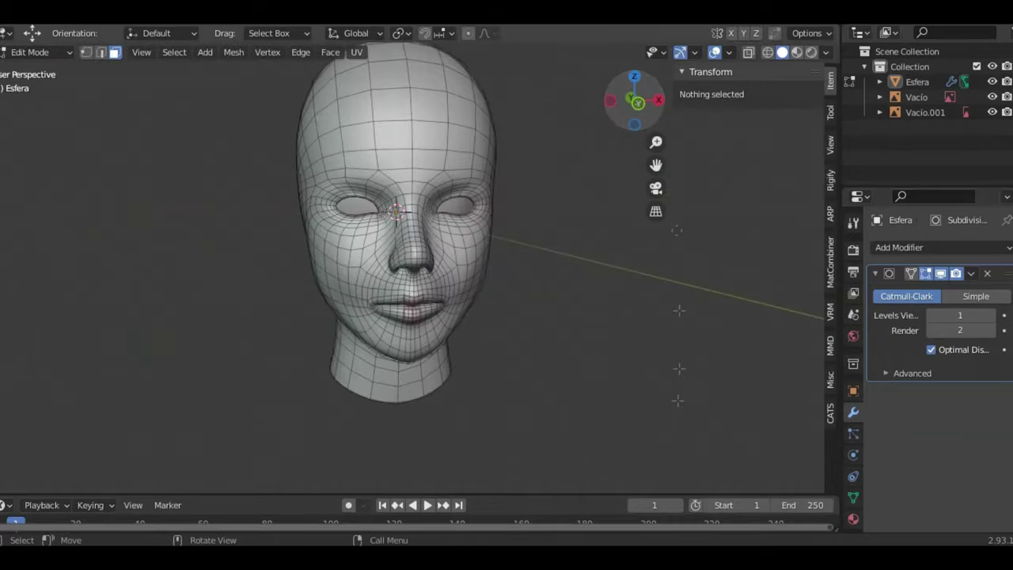